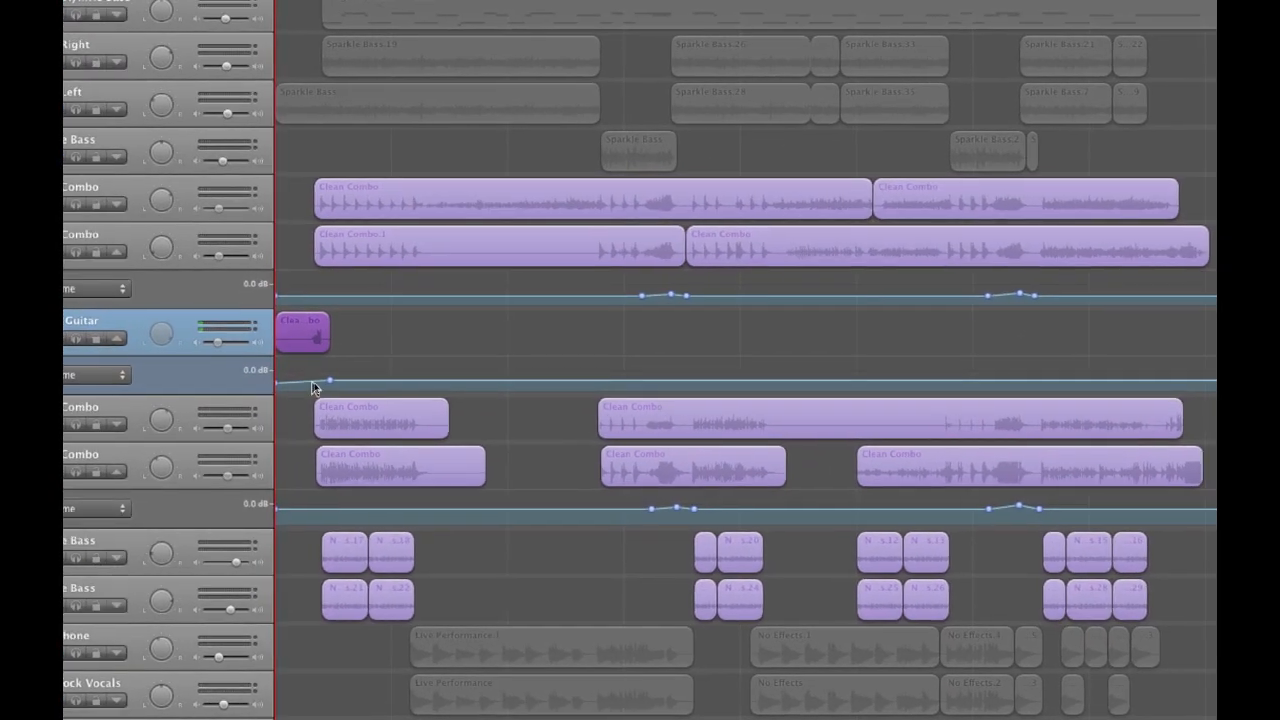
Examine the INTRO Guitar track's volume automation, and switch its automation lane to Track Pan to examine the pan curve
left_click(320, 385)
left_click_drag(320, 381, 321, 384)
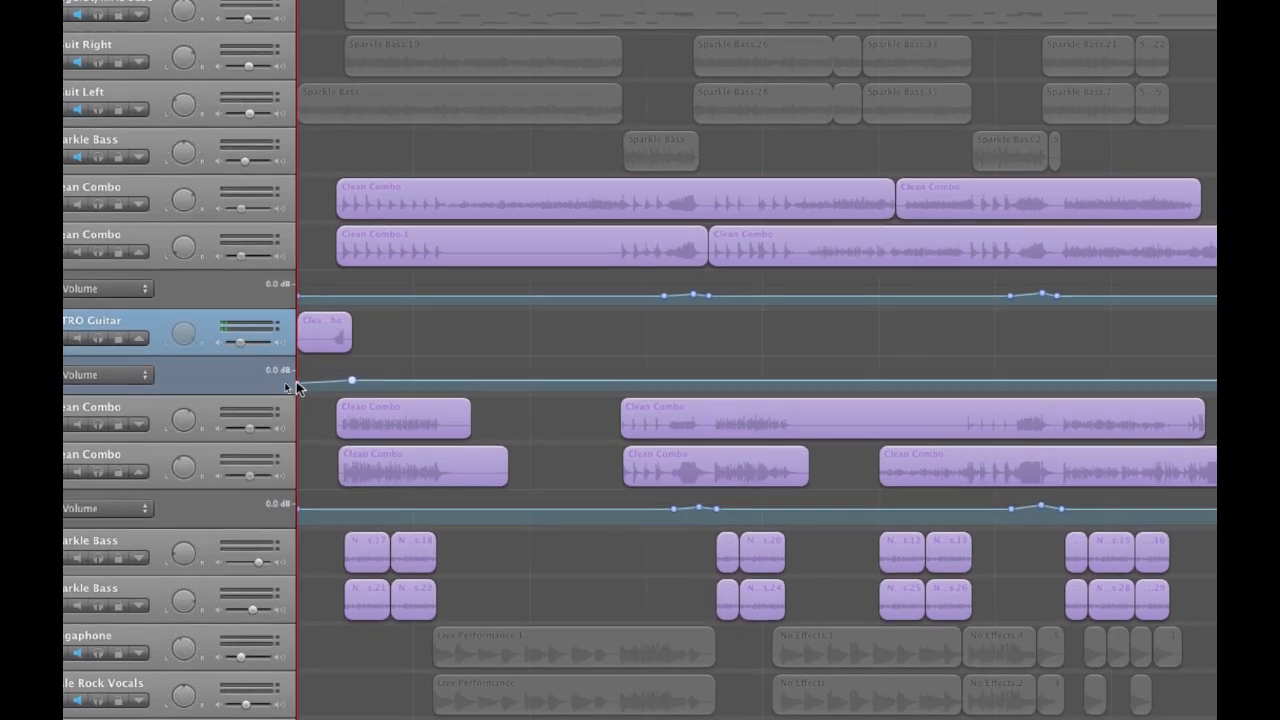
left_click(297, 382)
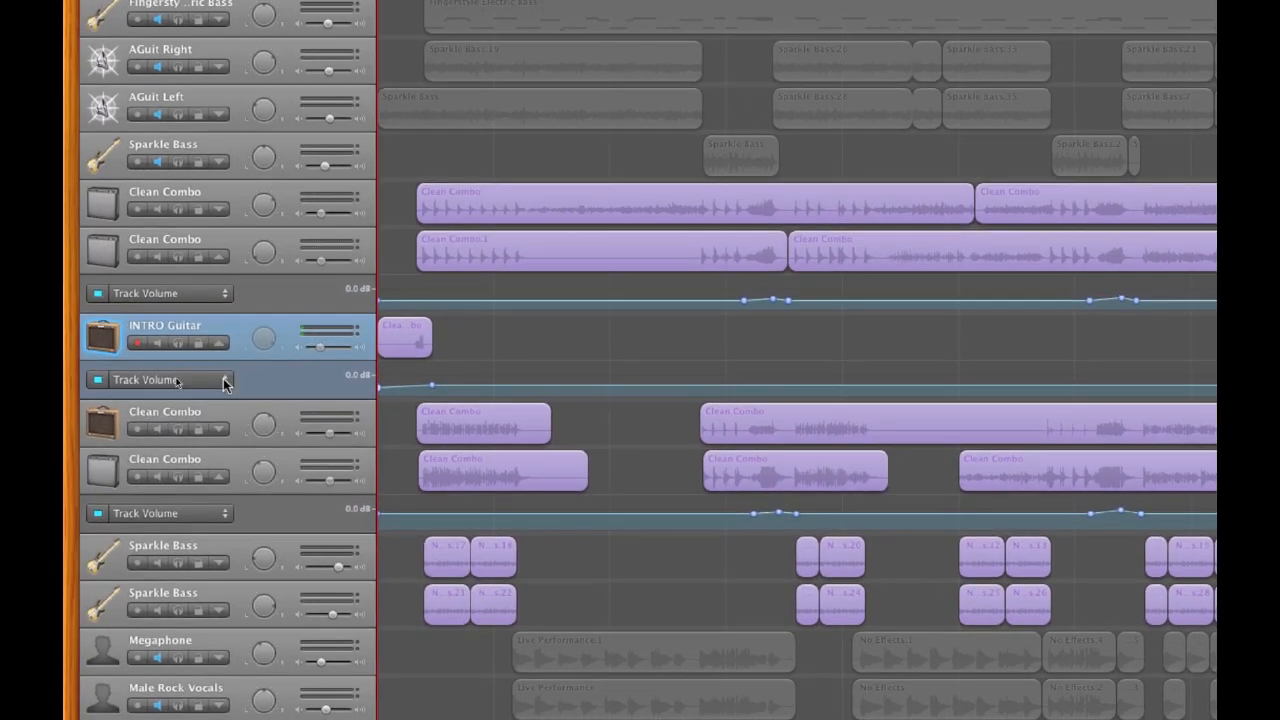
left_click(224, 385)
left_click(180, 403)
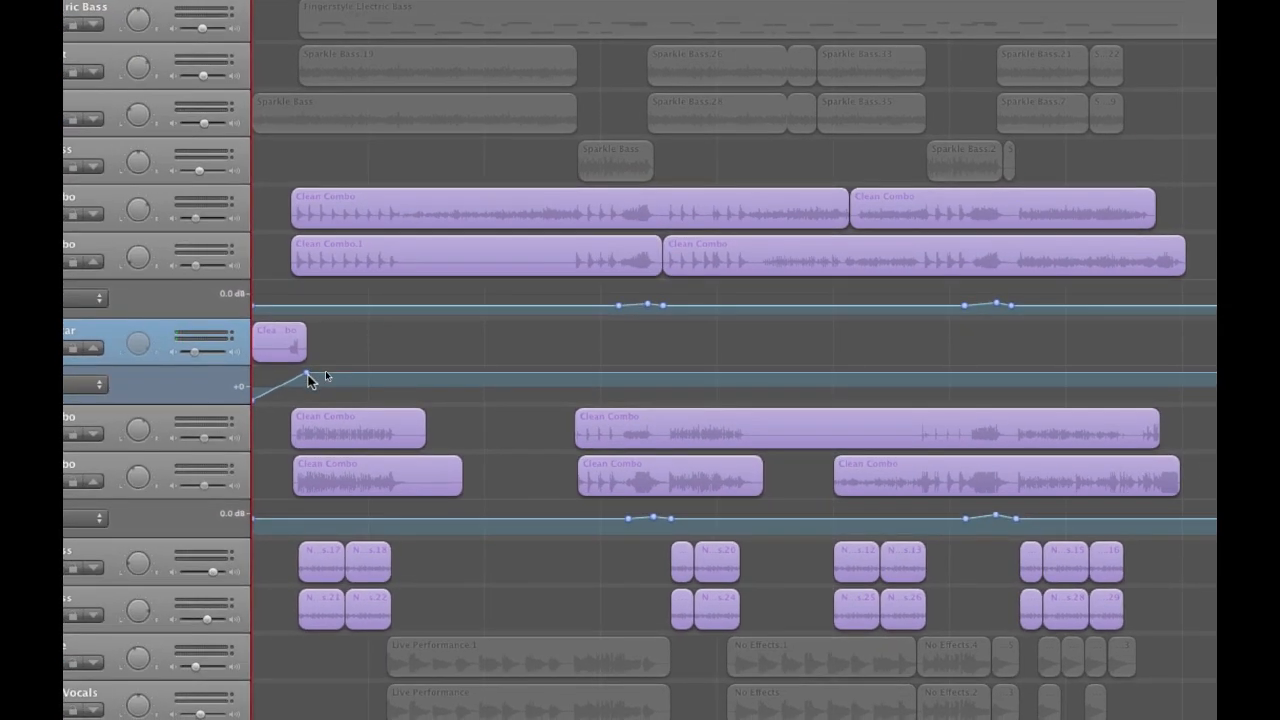
left_click(341, 358)
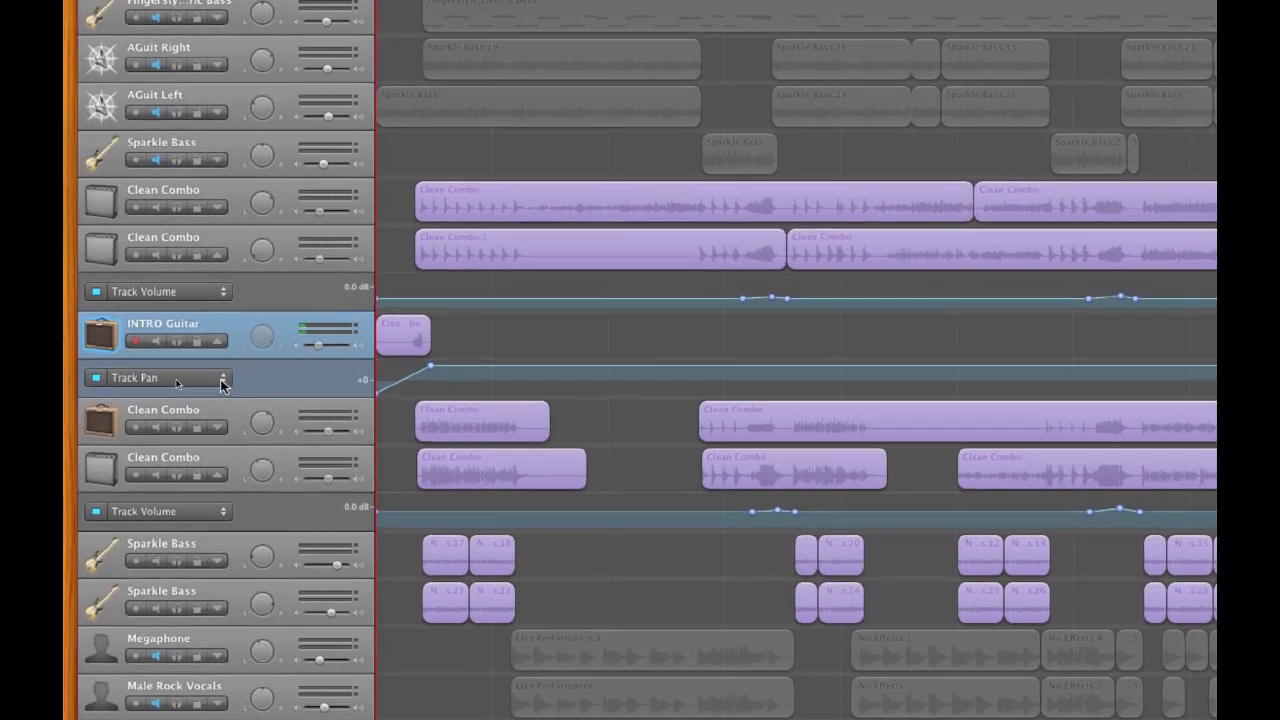
Switch the INTRO Guitar track's automation lane to Reverb and check the curve's first and second control points
left_click(99, 384)
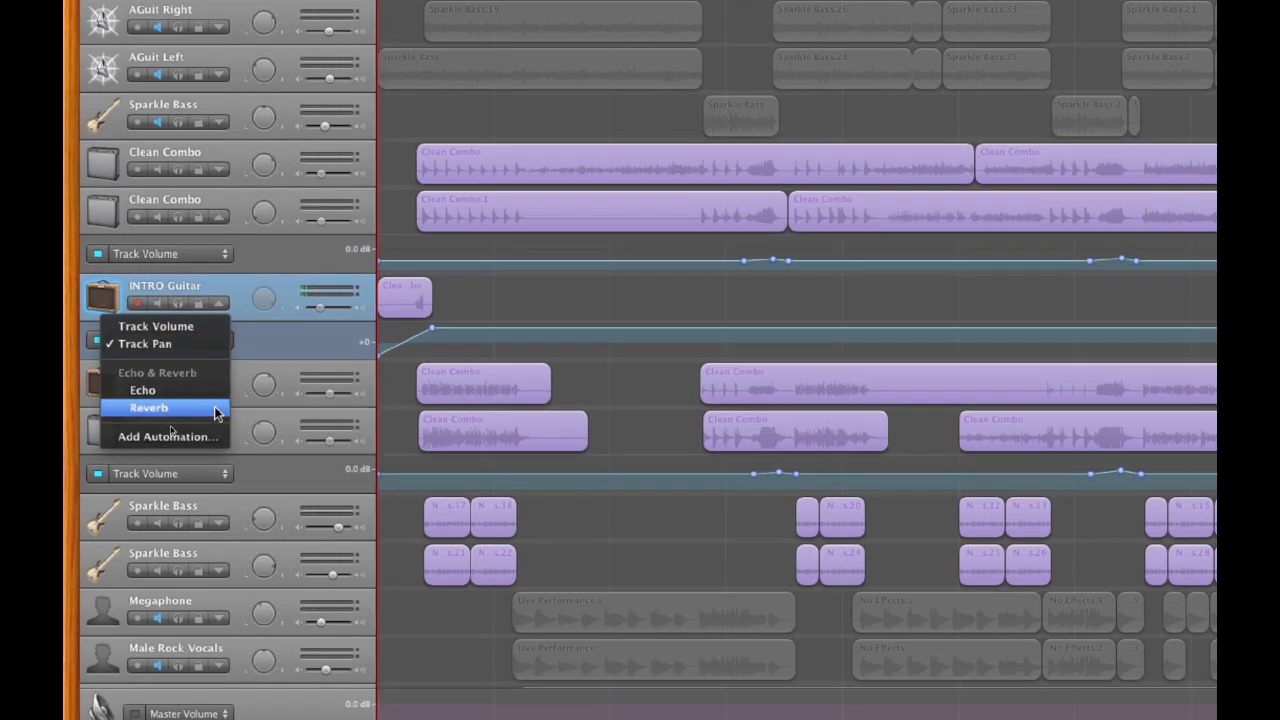
left_click(212, 445)
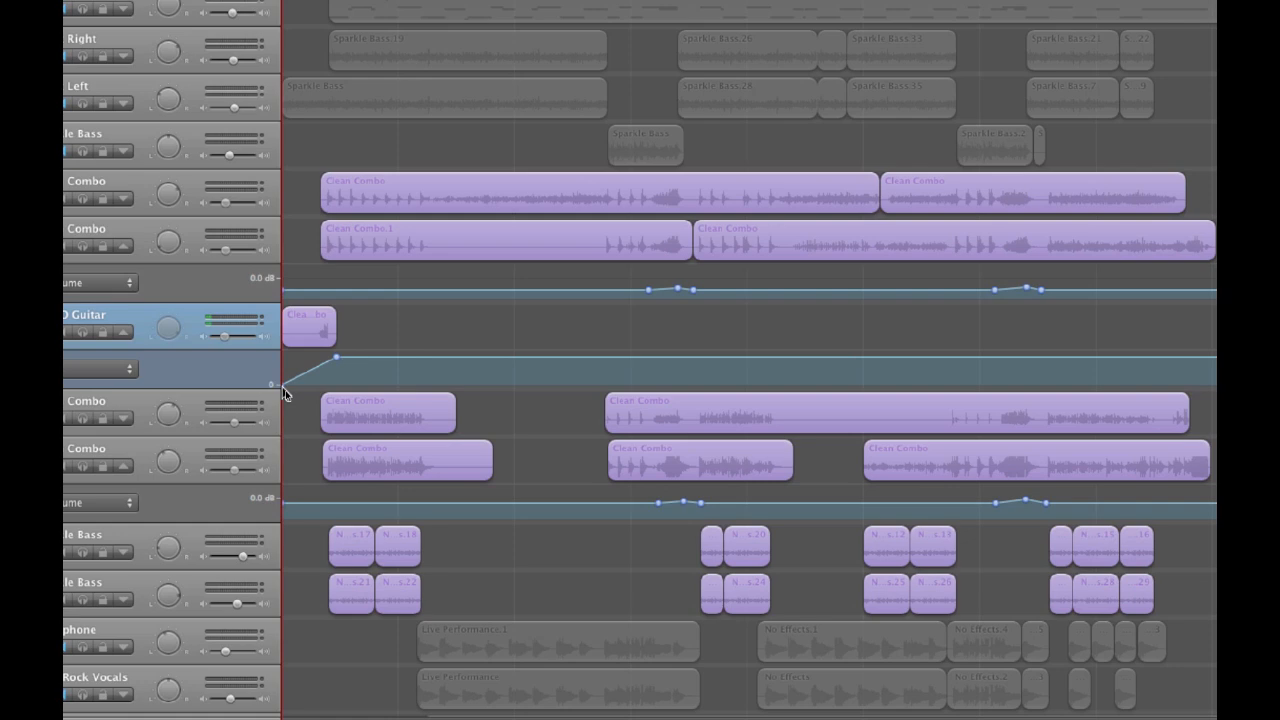
mouse_move(283, 390)
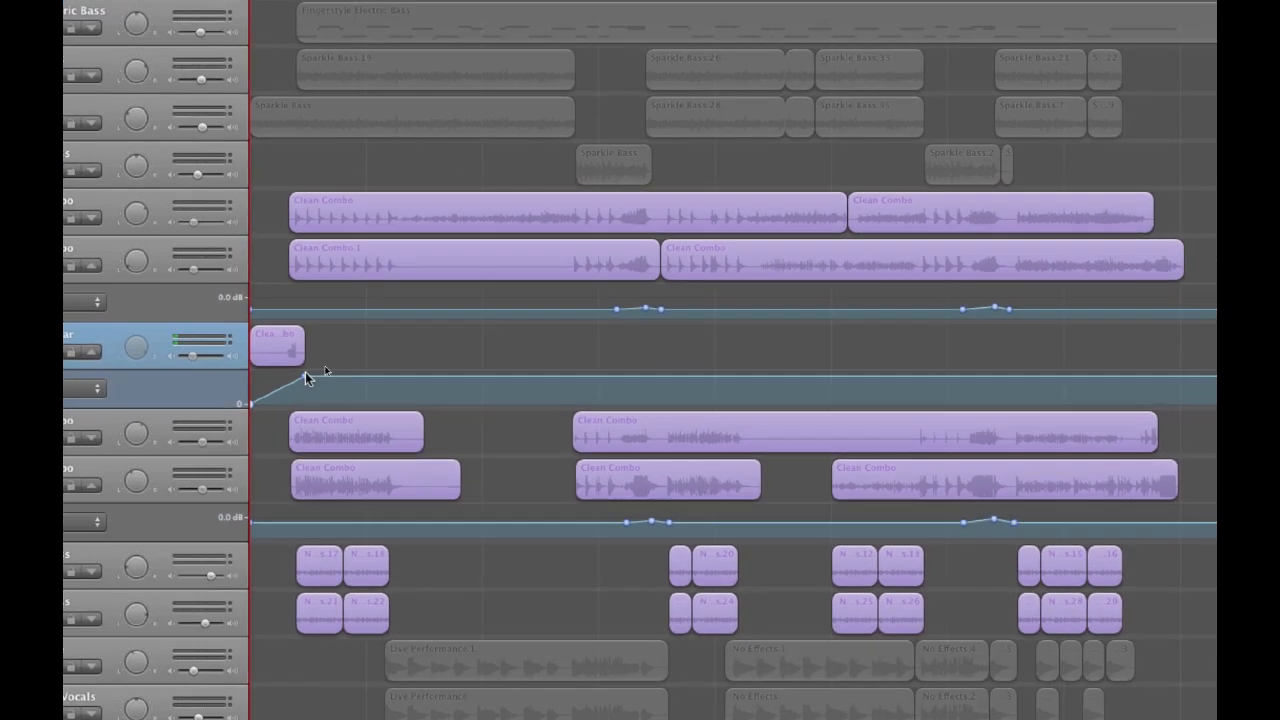
mouse_move(337, 358)
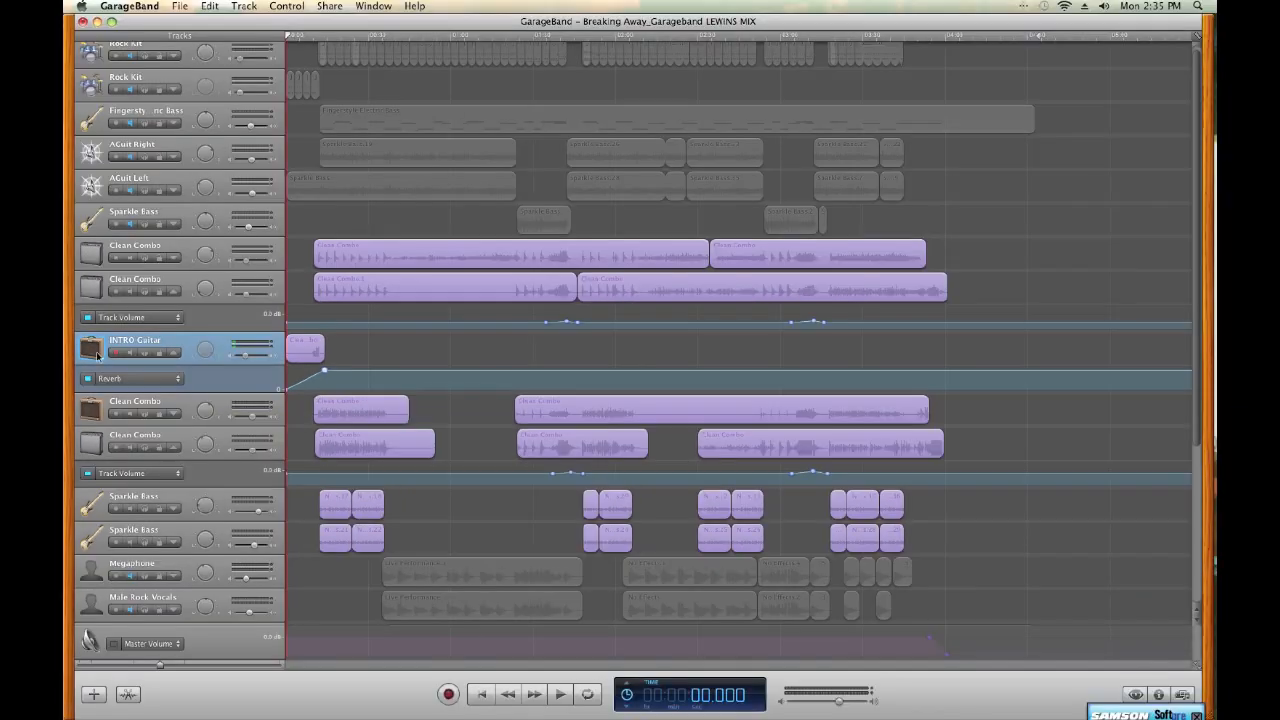
Mute the INTRO Guitar track
left_click(150, 342)
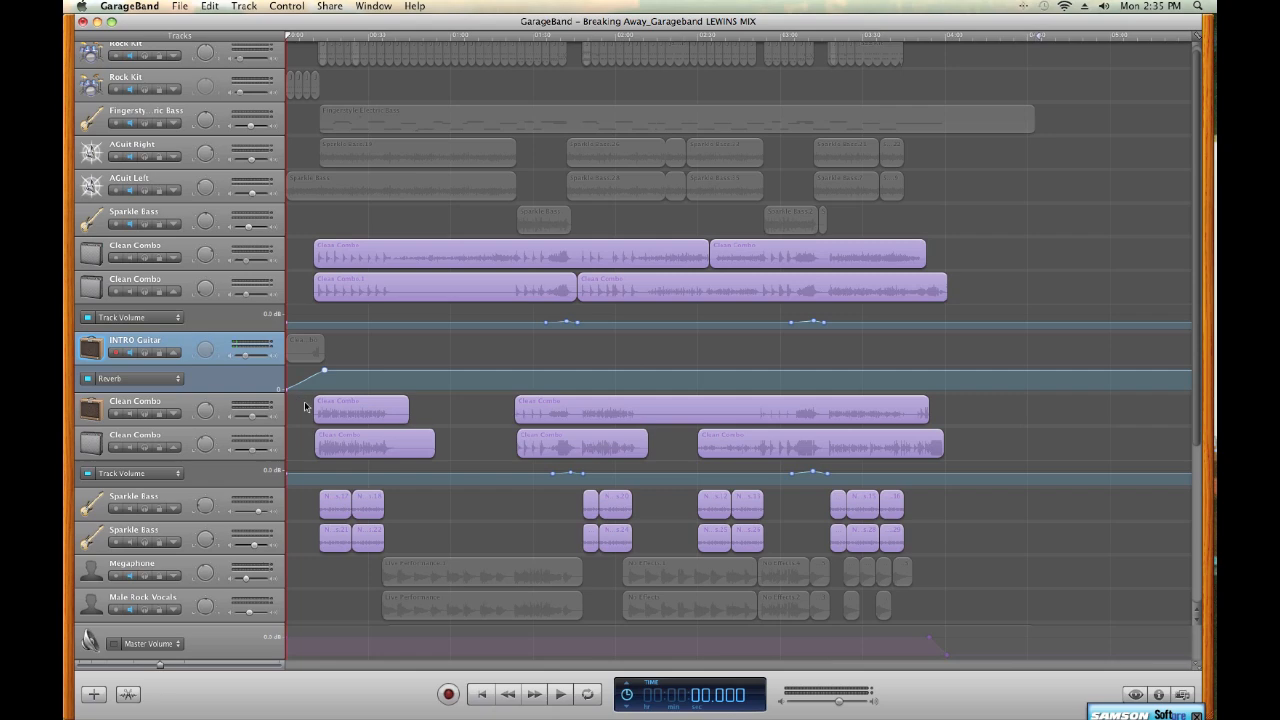
scroll(304, 406, "down", 5)
scroll(305, 406, "up", 1)
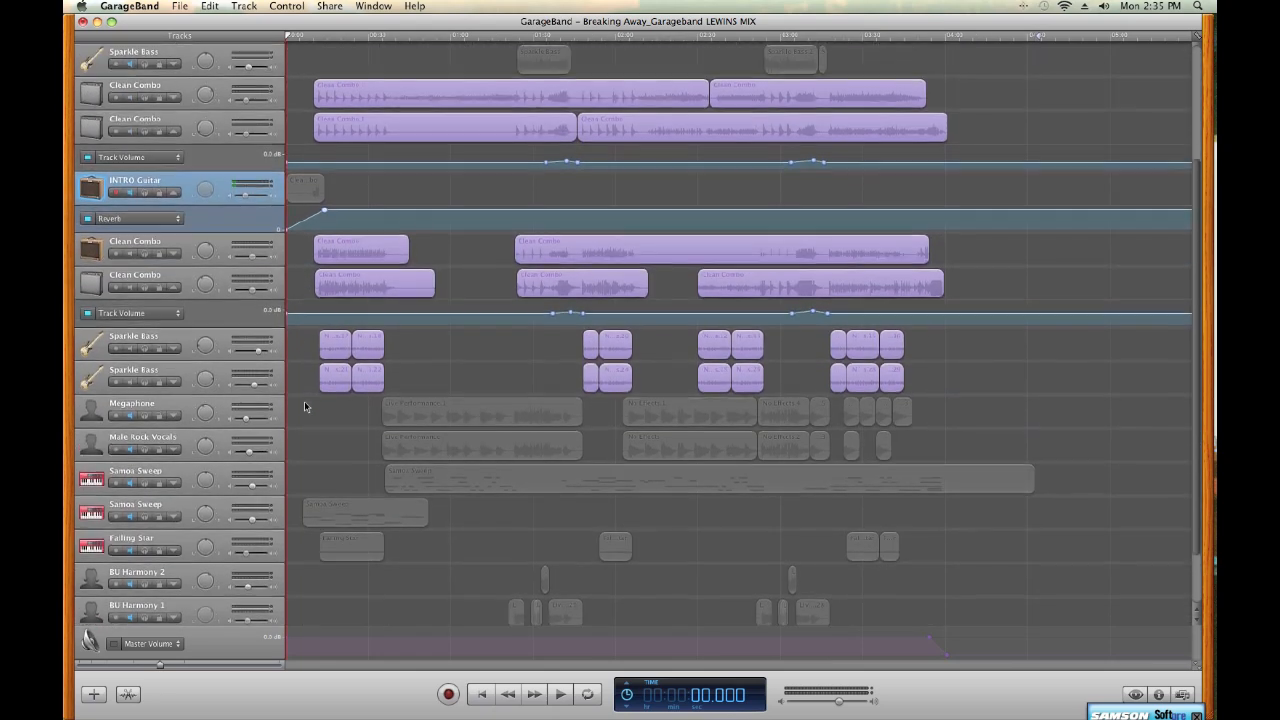
Solo the two Clean Combo tracks above INTRO Guitar and listen to them from the start of their first regions
left_click(144, 97)
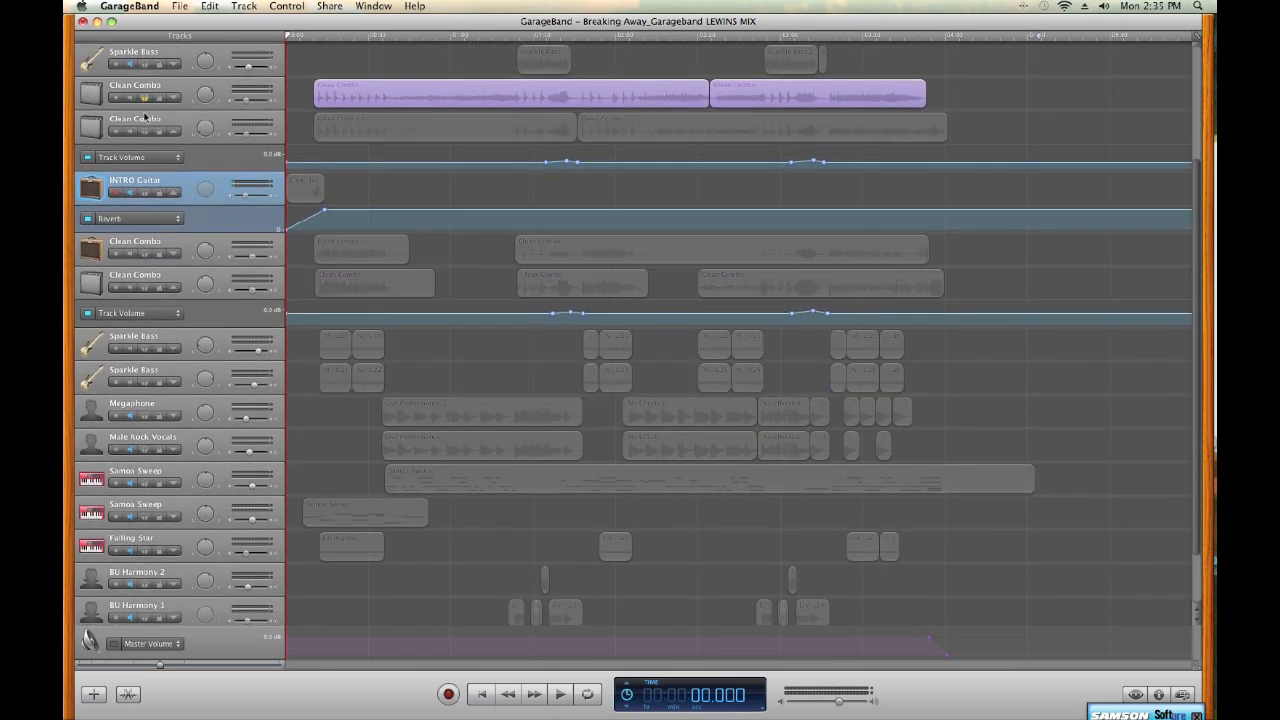
left_click(145, 131)
left_click(314, 38)
key("space")
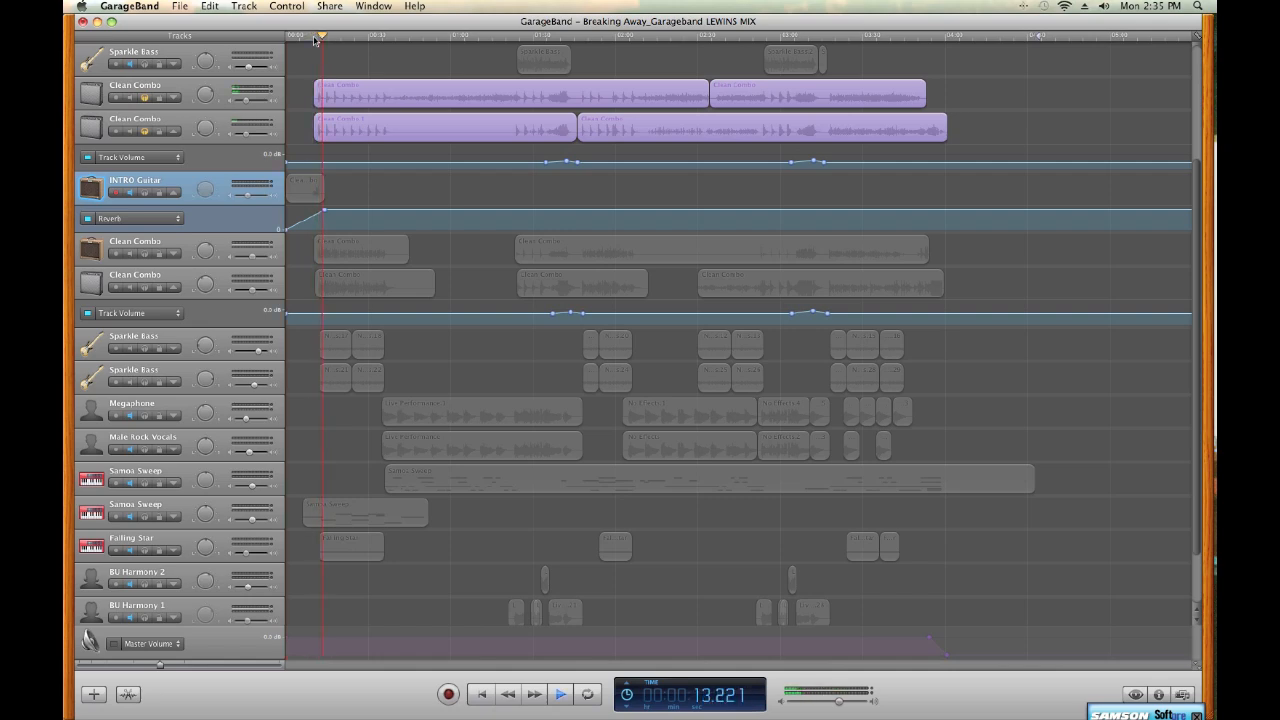
key("XF86AudioRaiseVolume")
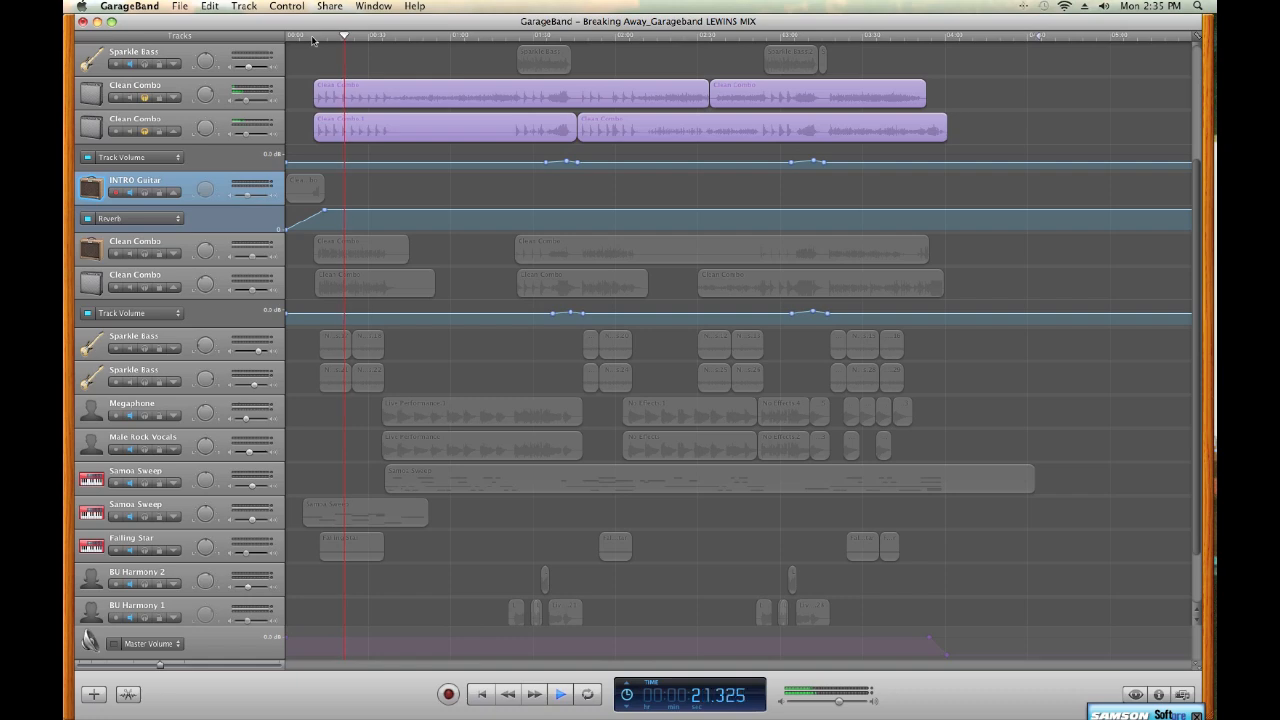
key("space")
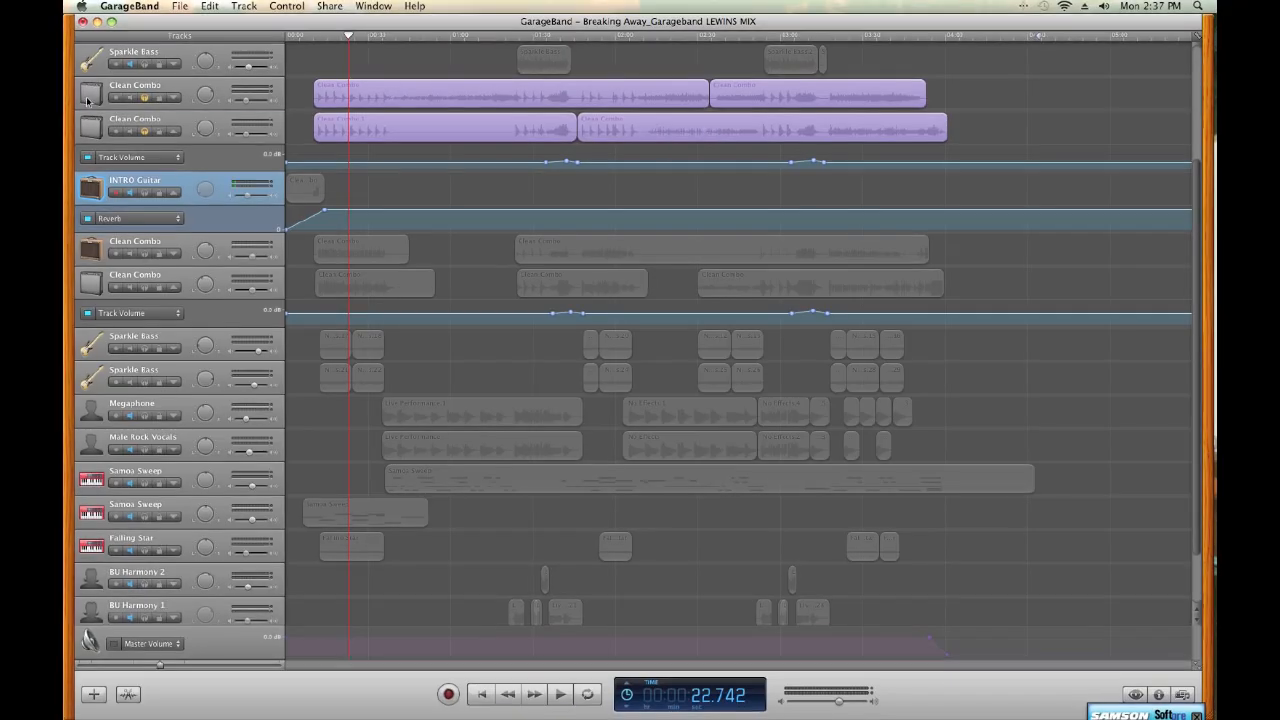
Show the track info and amp settings of the first Clean Combo track and compare them with the second Clean Combo track's
left_click(87, 100)
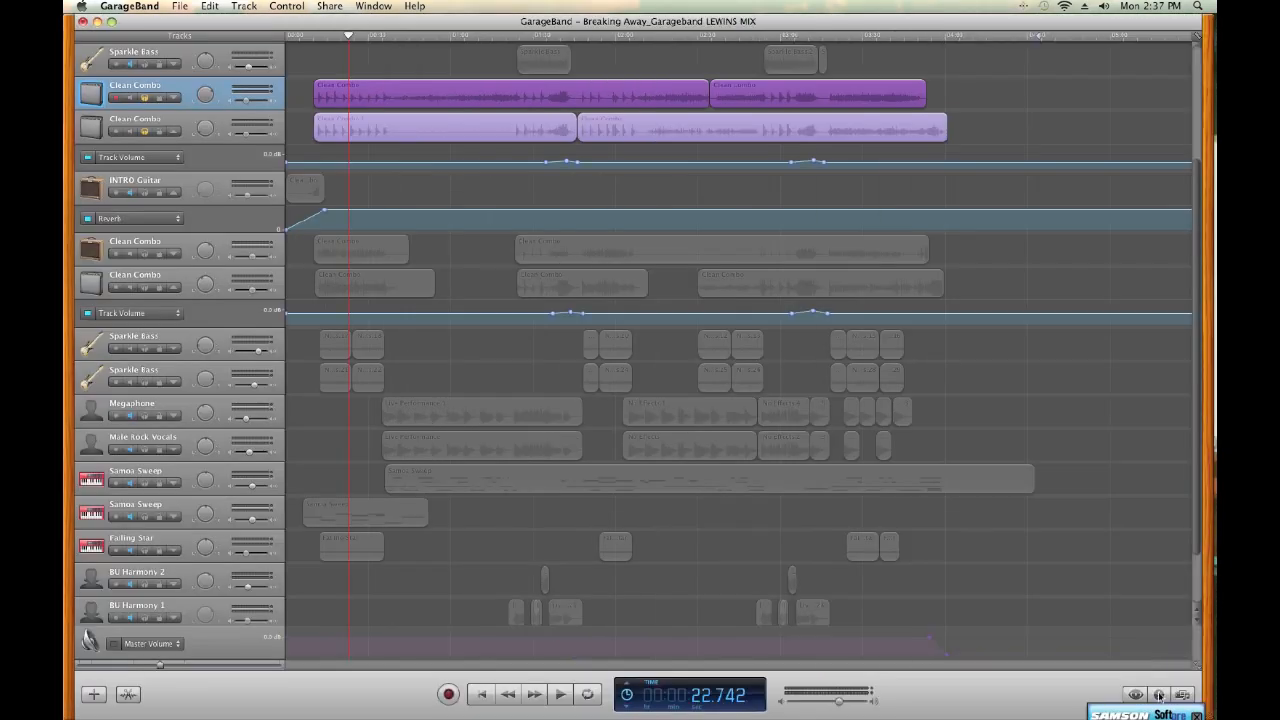
left_click(1158, 694)
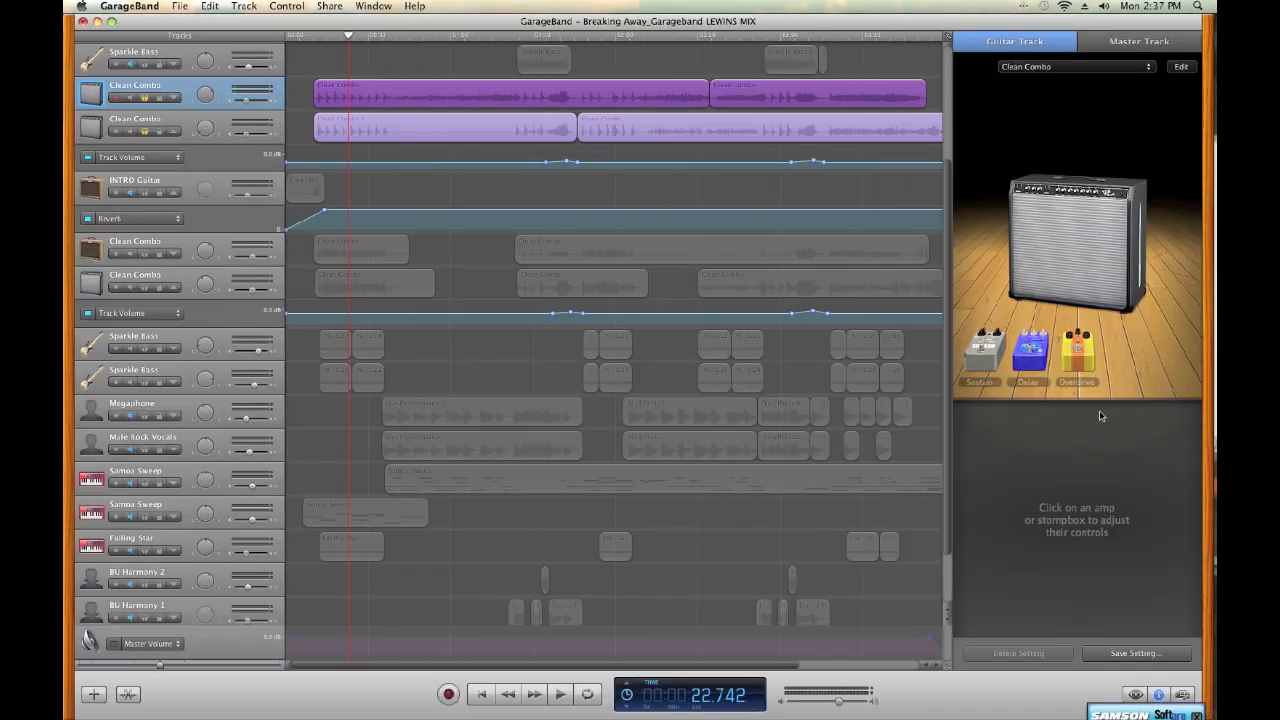
left_click(1061, 265)
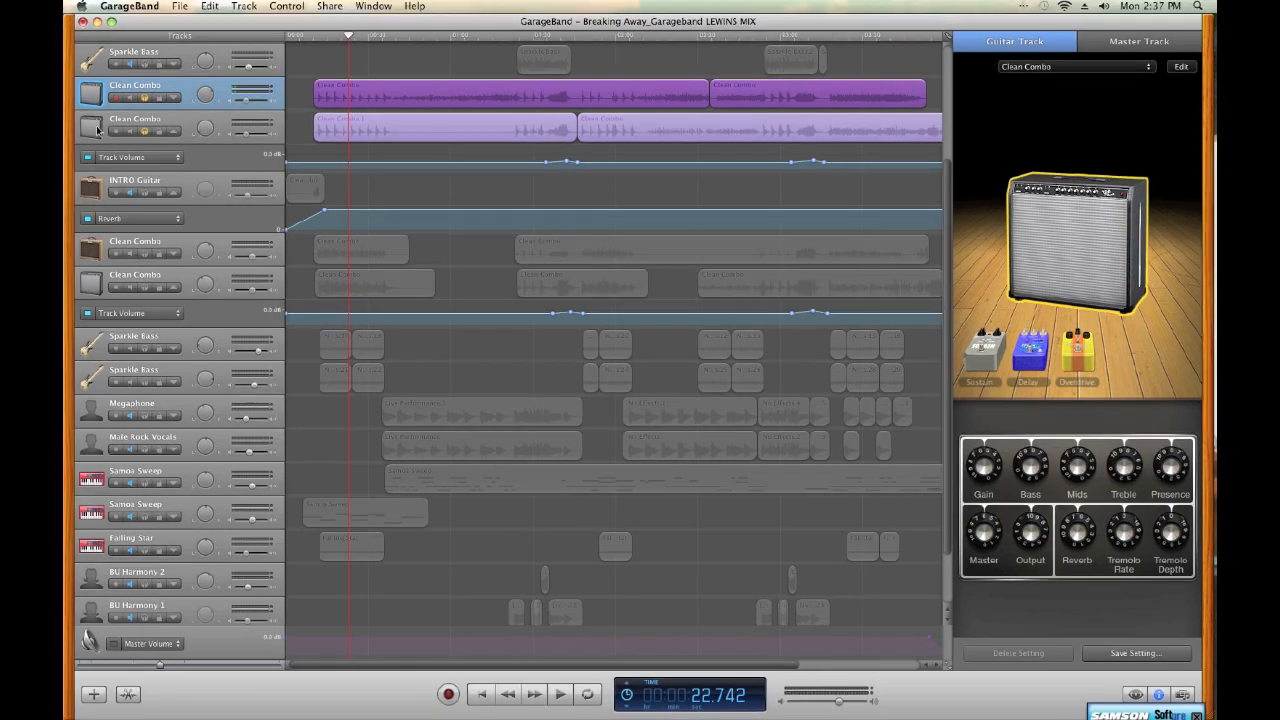
left_click(97, 128)
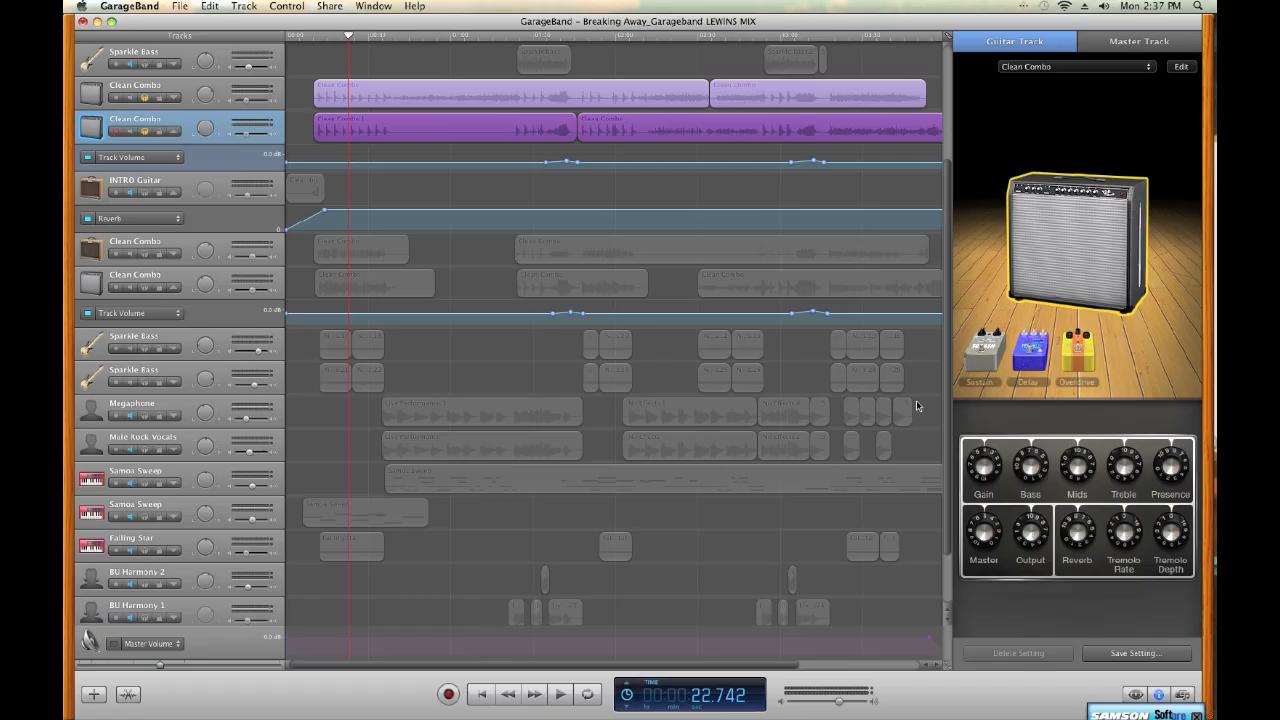
Play the section around the first volume automation bump on the second Clean Combo track
left_click(546, 163)
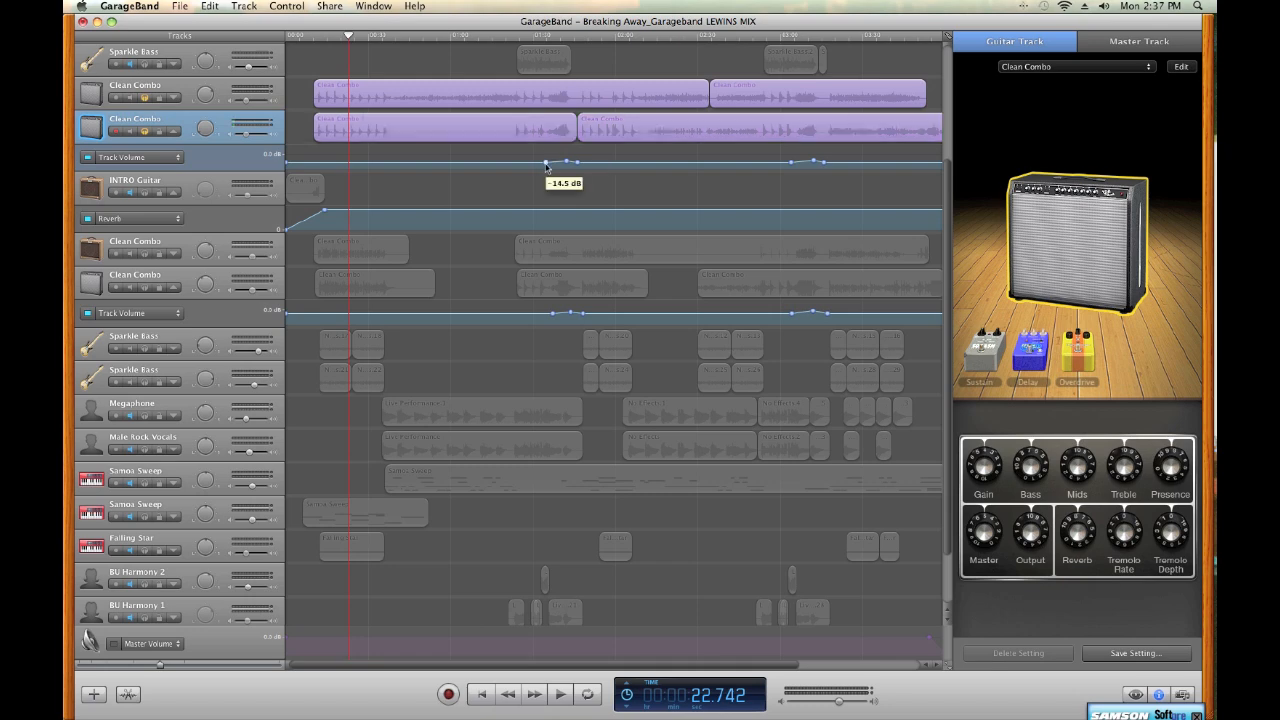
left_click(543, 36)
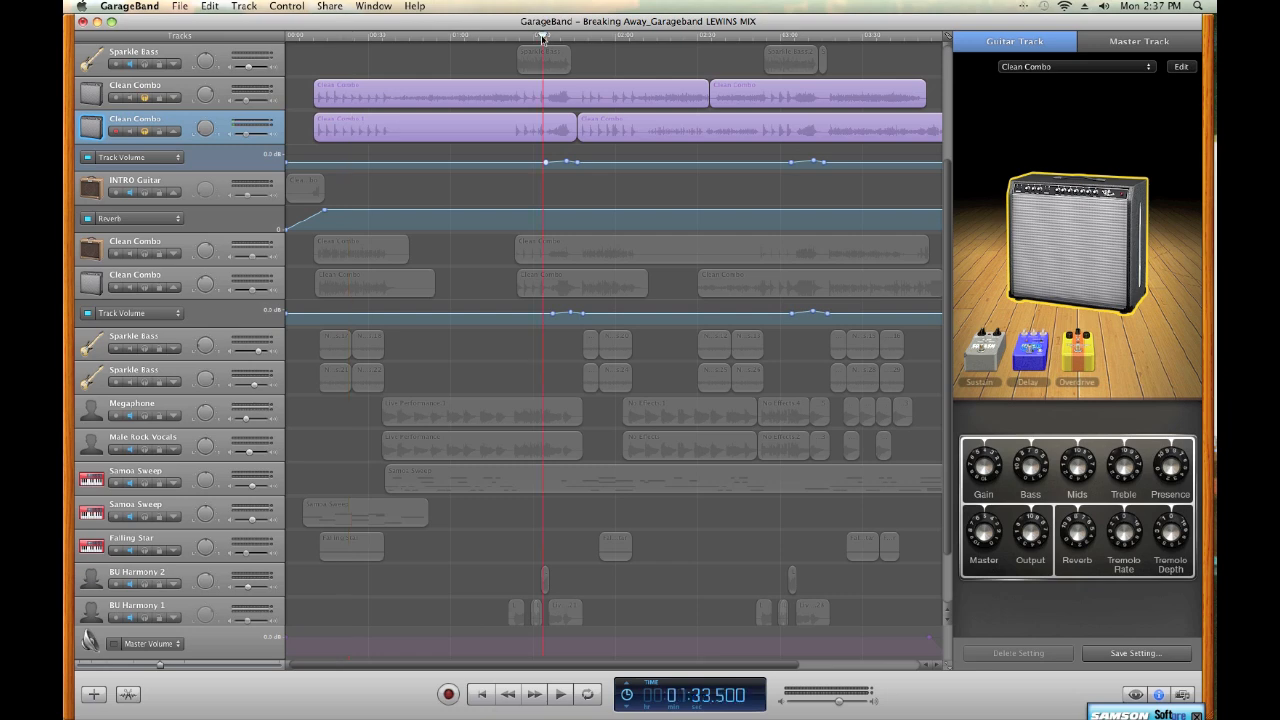
key("space")
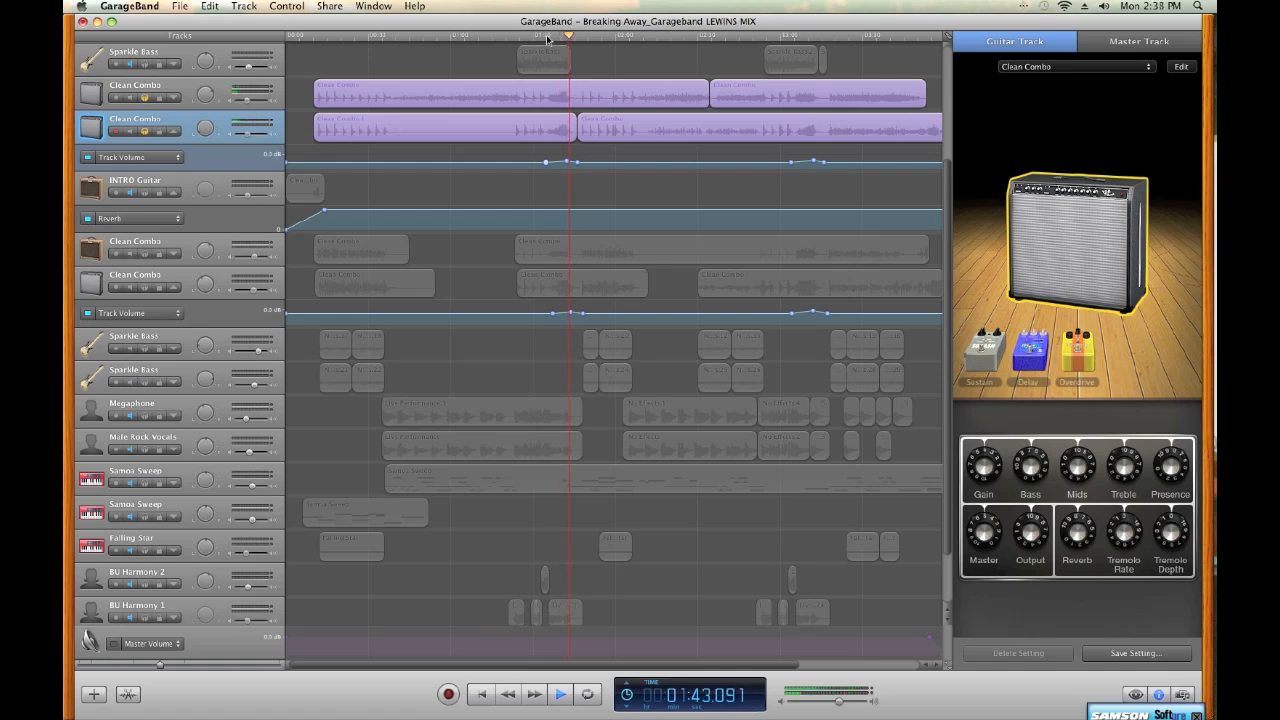
key("space")
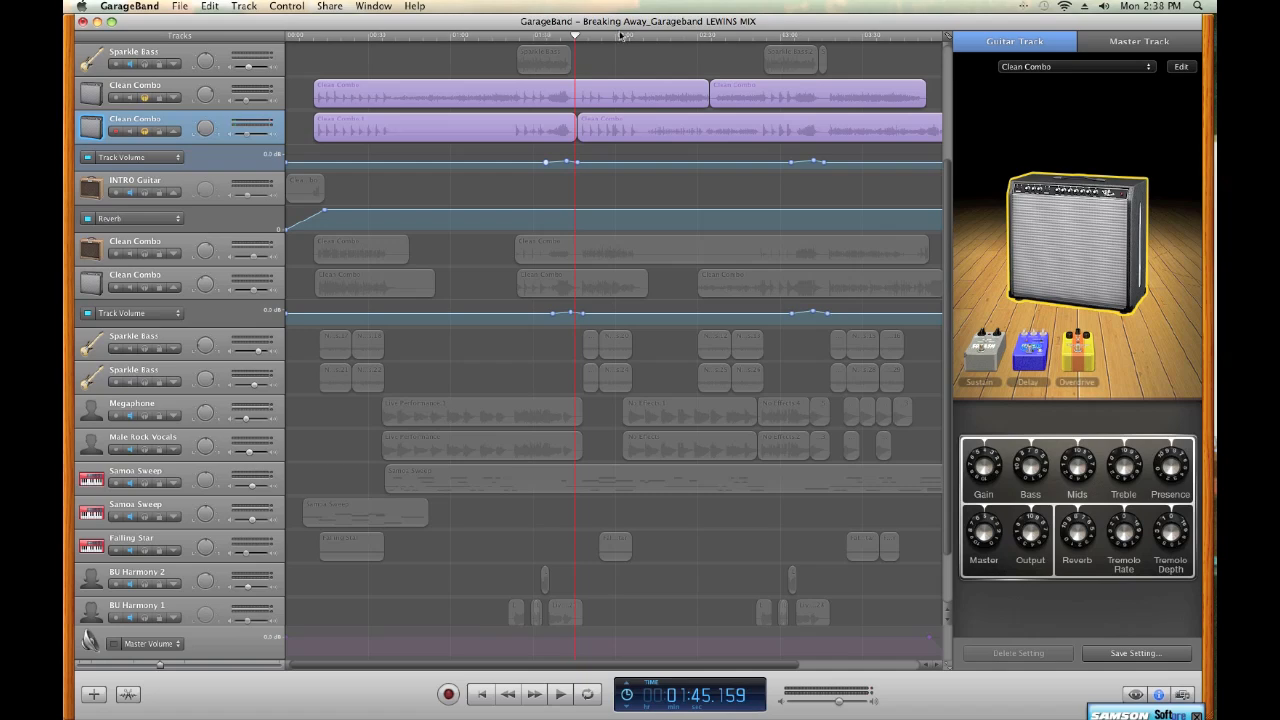
Check the volume bump's peak point on the second Clean Combo track and hide that track's automation lane
left_click(567, 162)
left_click(167, 158)
left_click(167, 158)
left_click(176, 132)
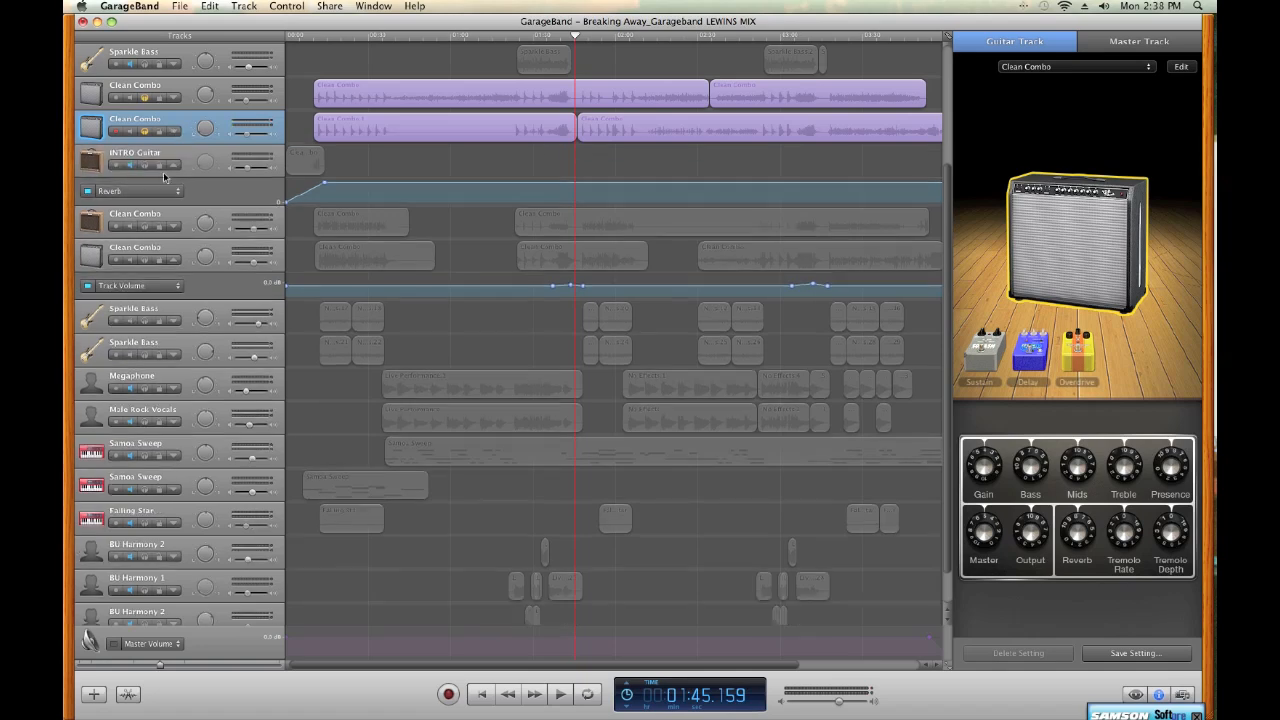
Solo the first Sparkle Bass track below the Clean Combo tracks and show its editable effects list
left_click(88, 228)
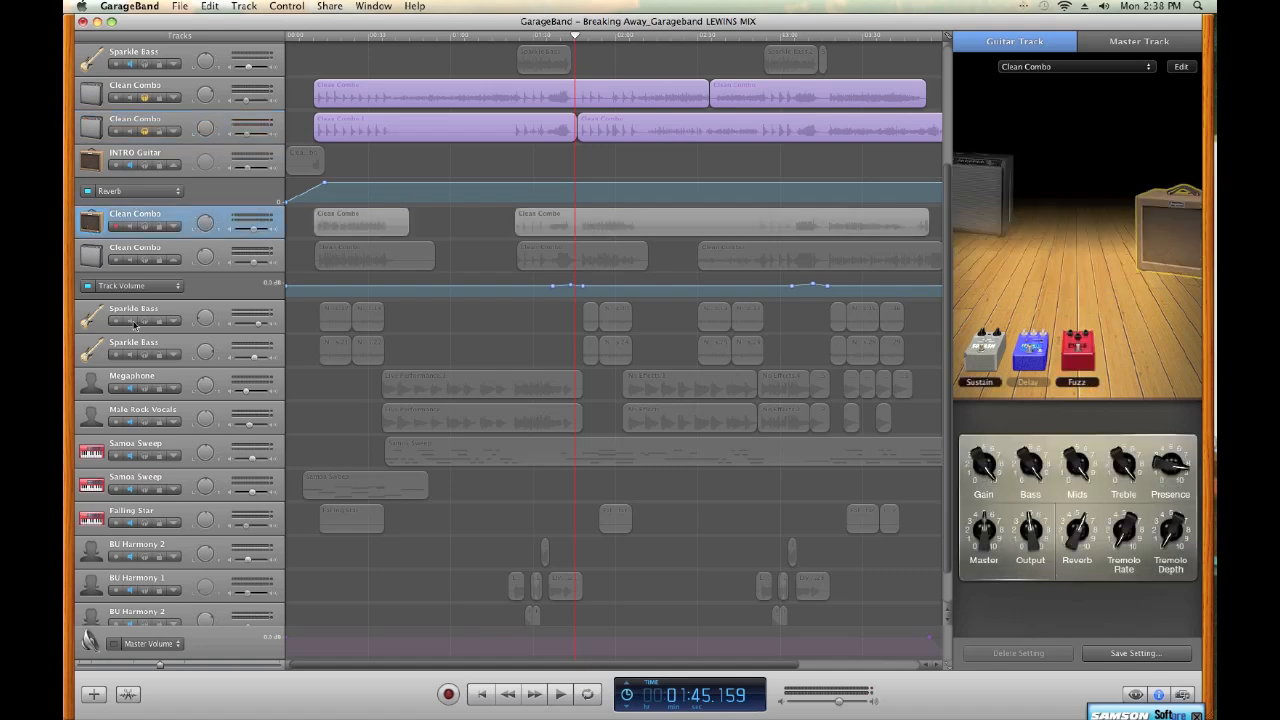
left_click(90, 318)
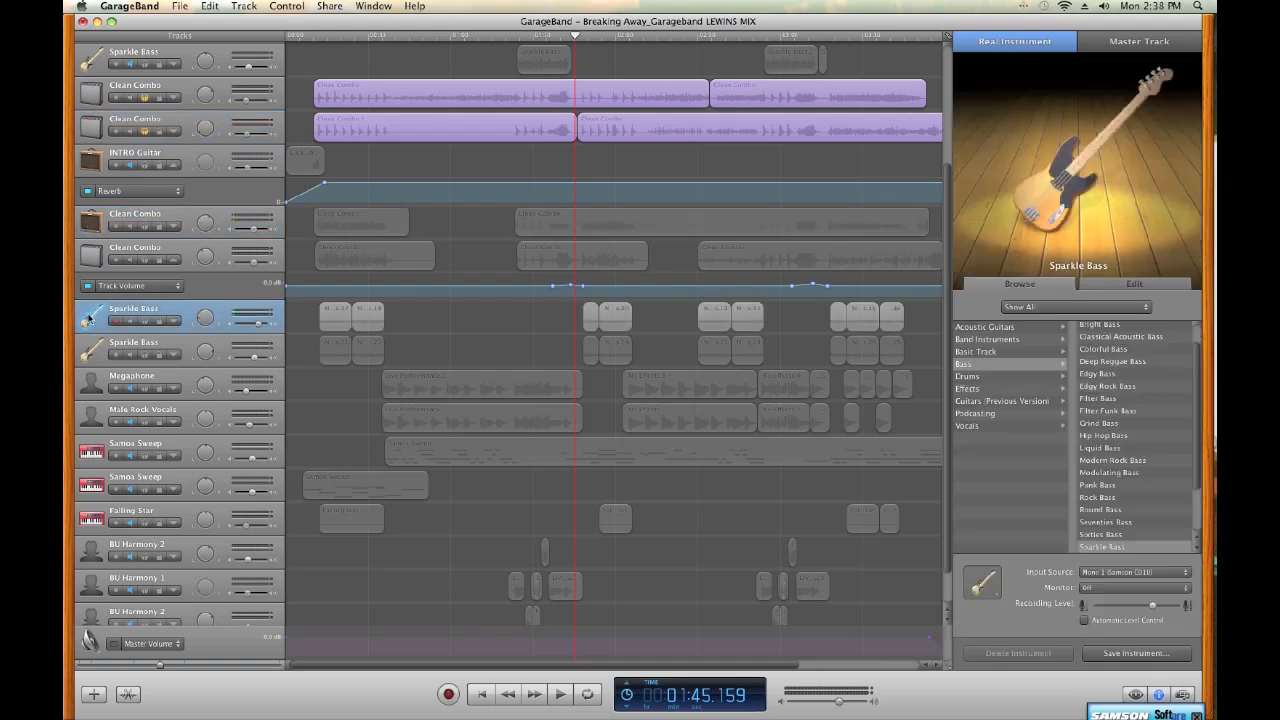
left_click(148, 322)
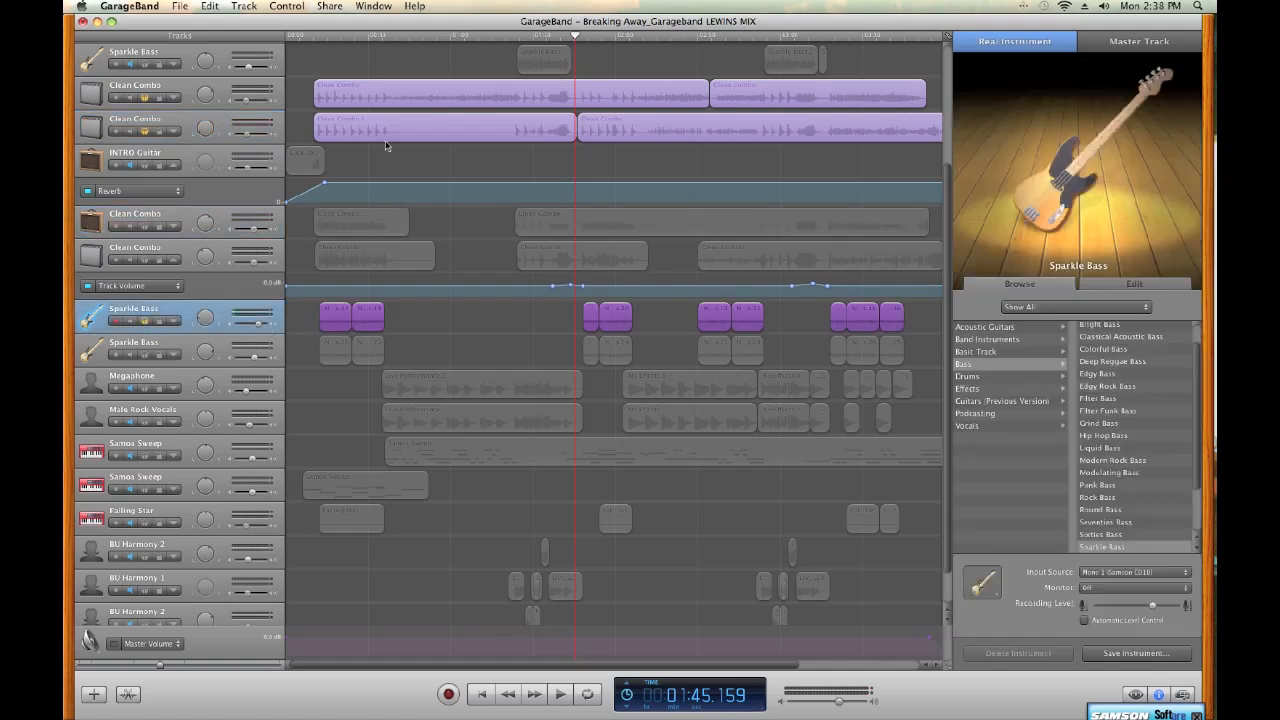
left_click(330, 38)
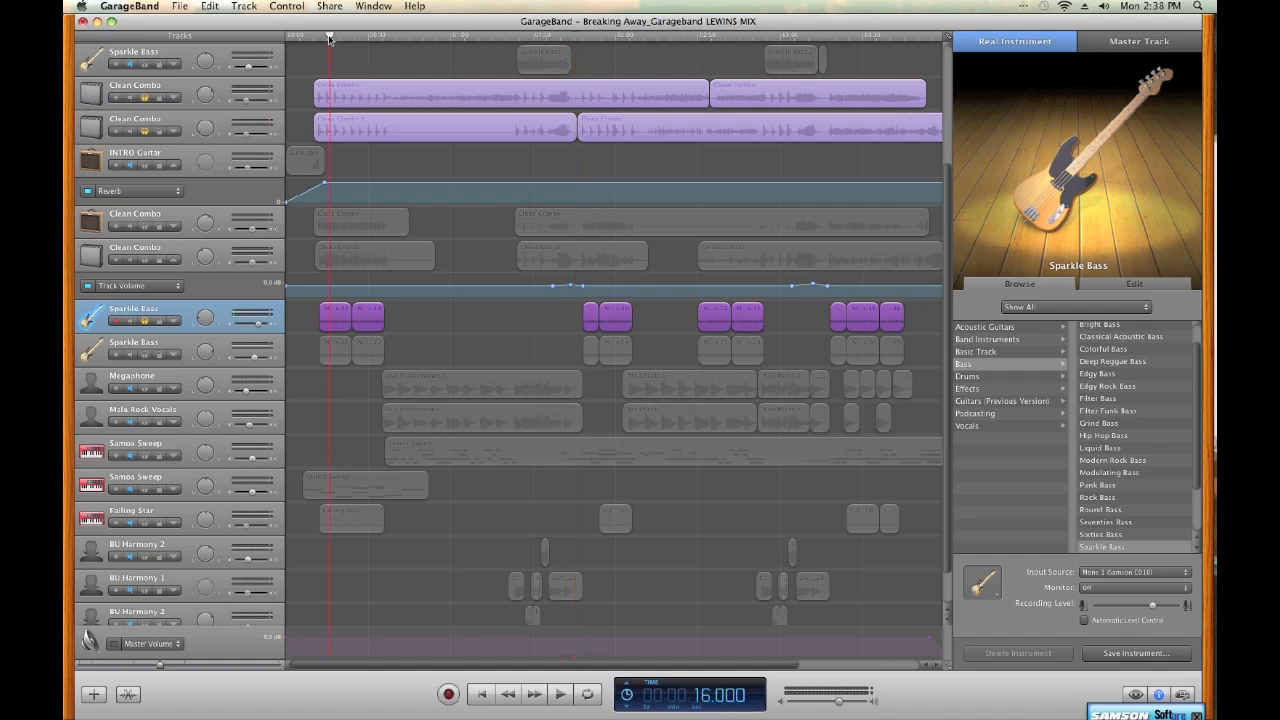
left_click(1138, 285)
Turn off the Sparkle Bass track's Vocal Transformer and Distortion effects and listen to it from near its first region
left_click(978, 449)
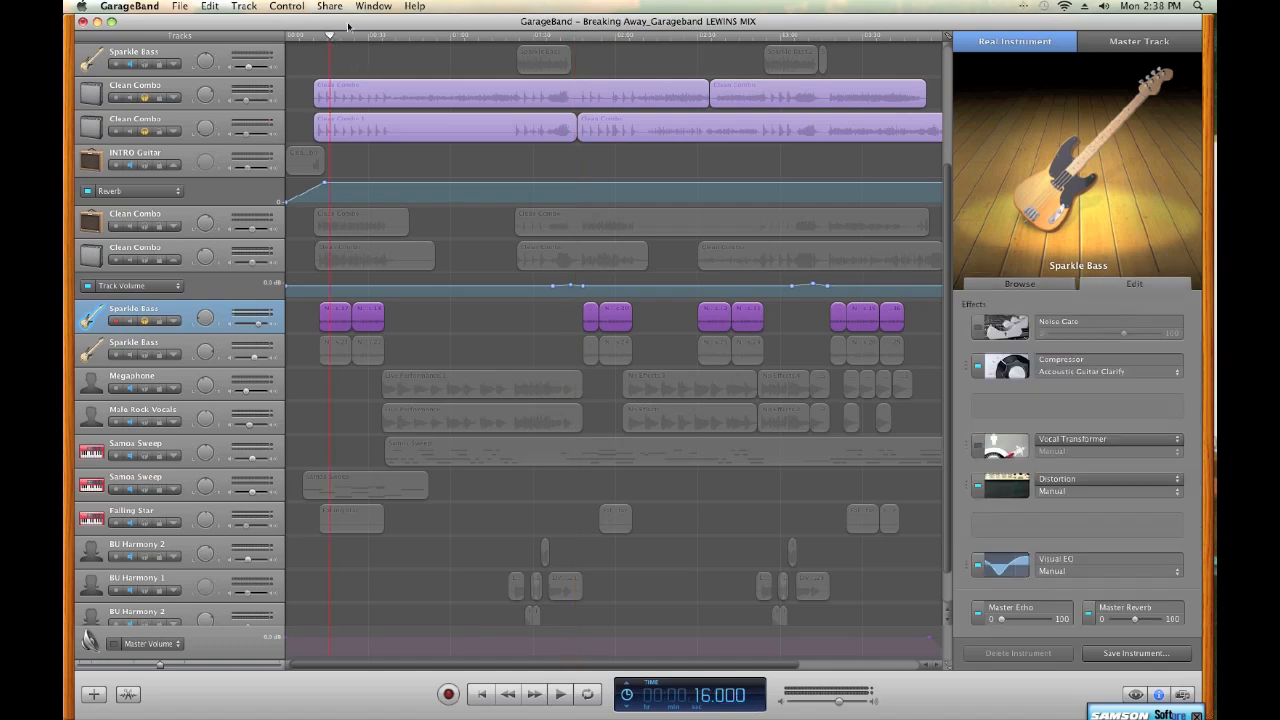
left_click(318, 40)
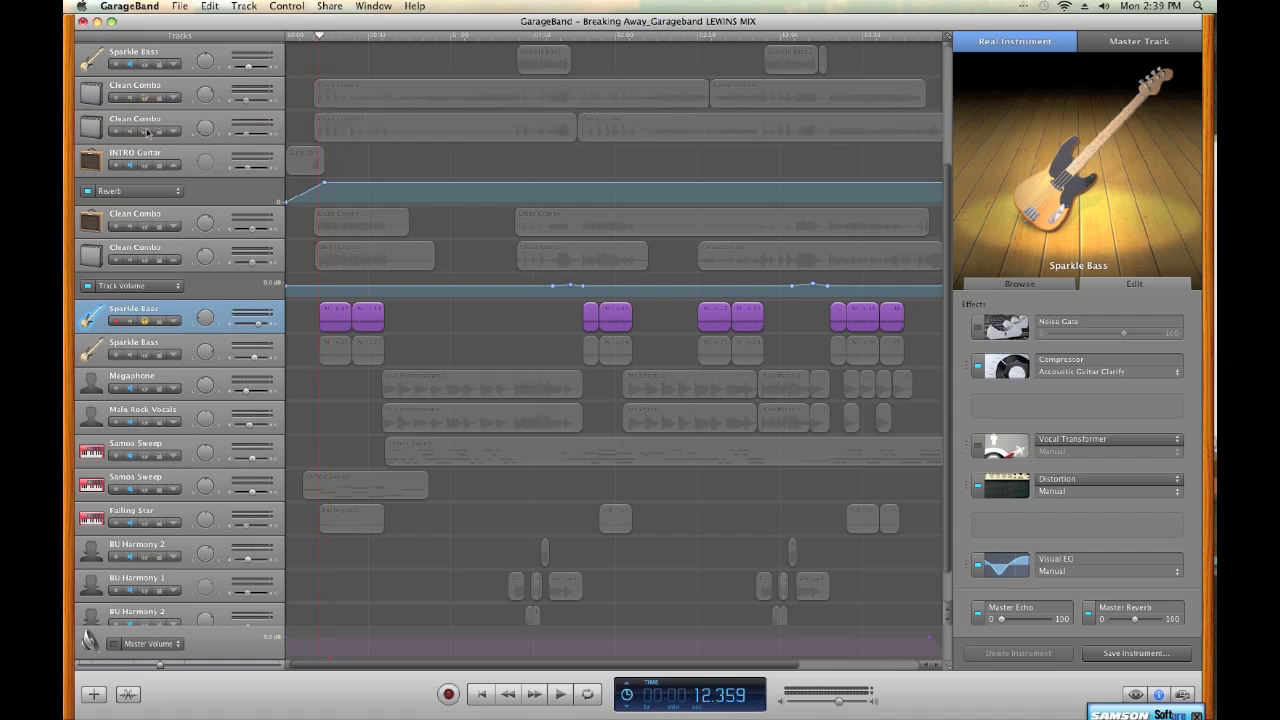
key("space")
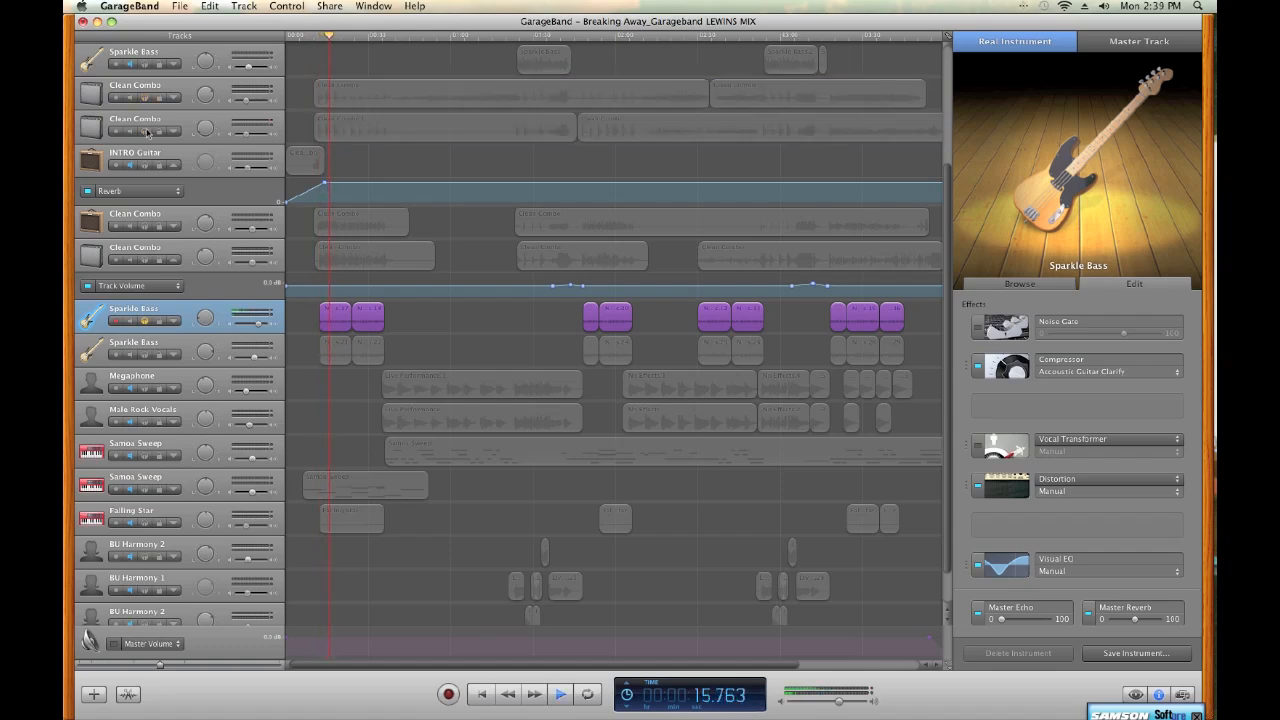
left_click(977, 488)
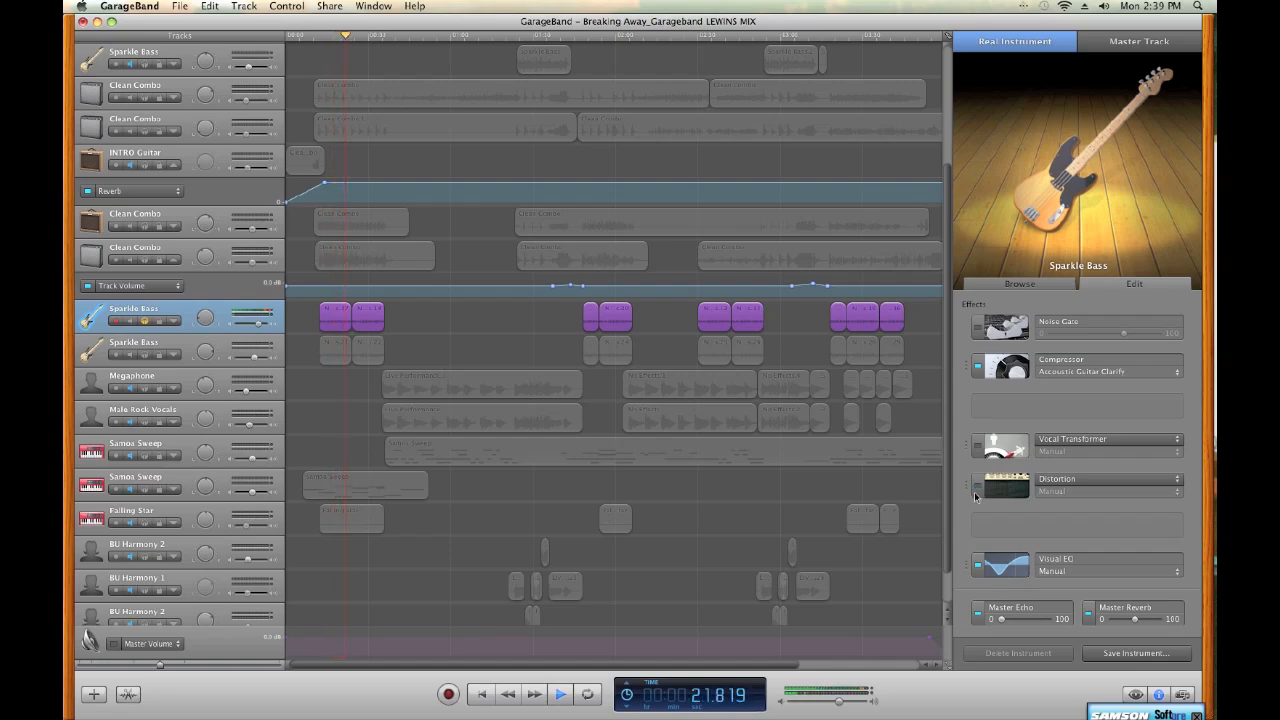
key("space")
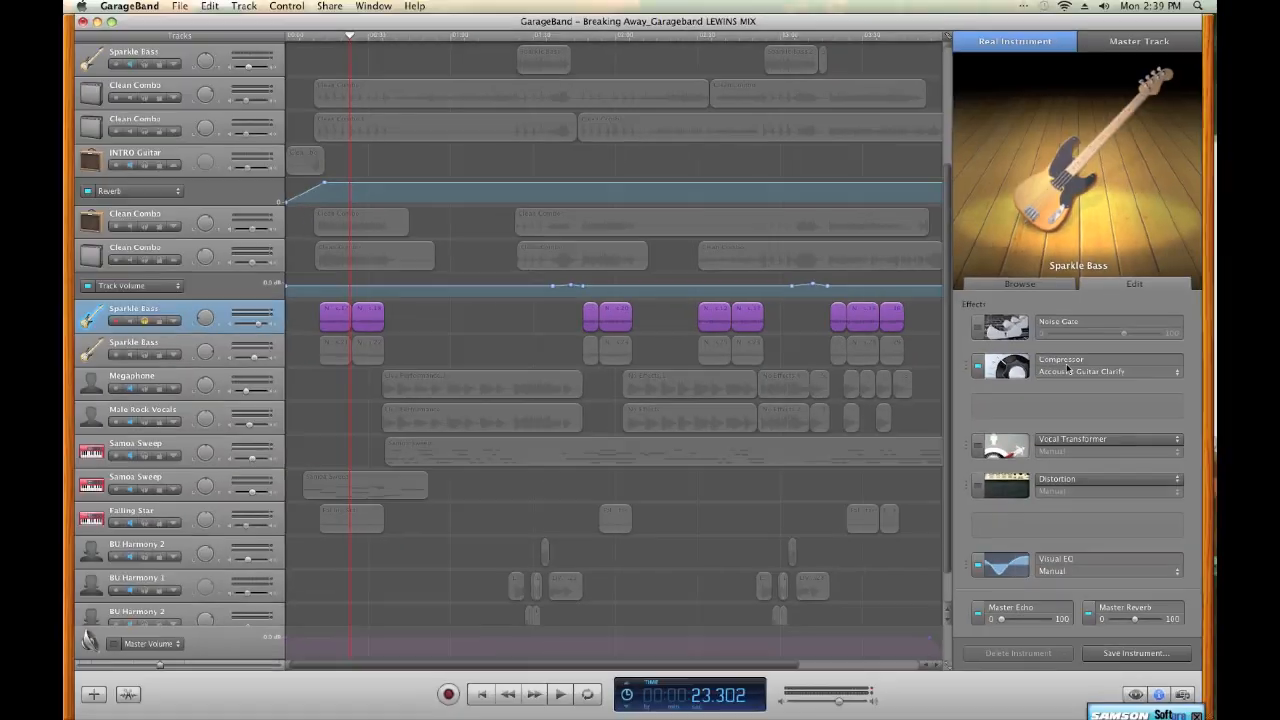
Turn the Vocal Transformer and Distortion effects back on for the Sparkle Bass track and listen to the result
left_click(977, 450)
left_click(976, 487)
key("space")
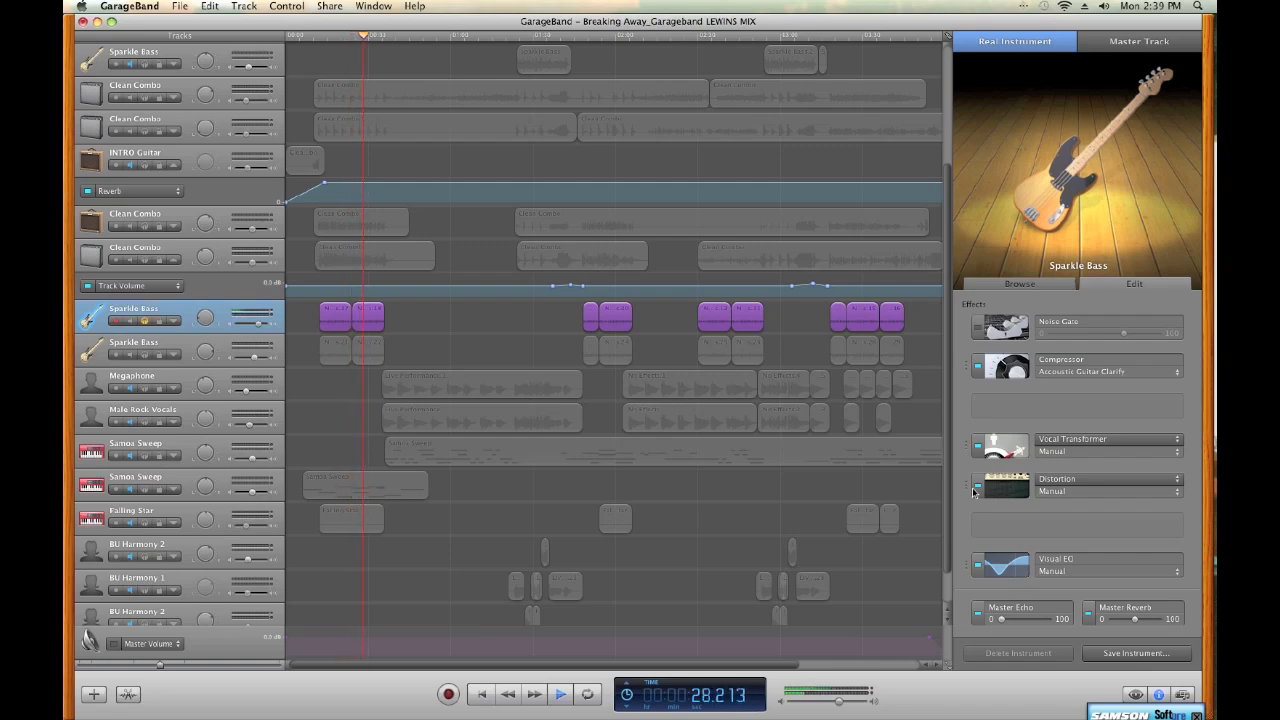
key("space")
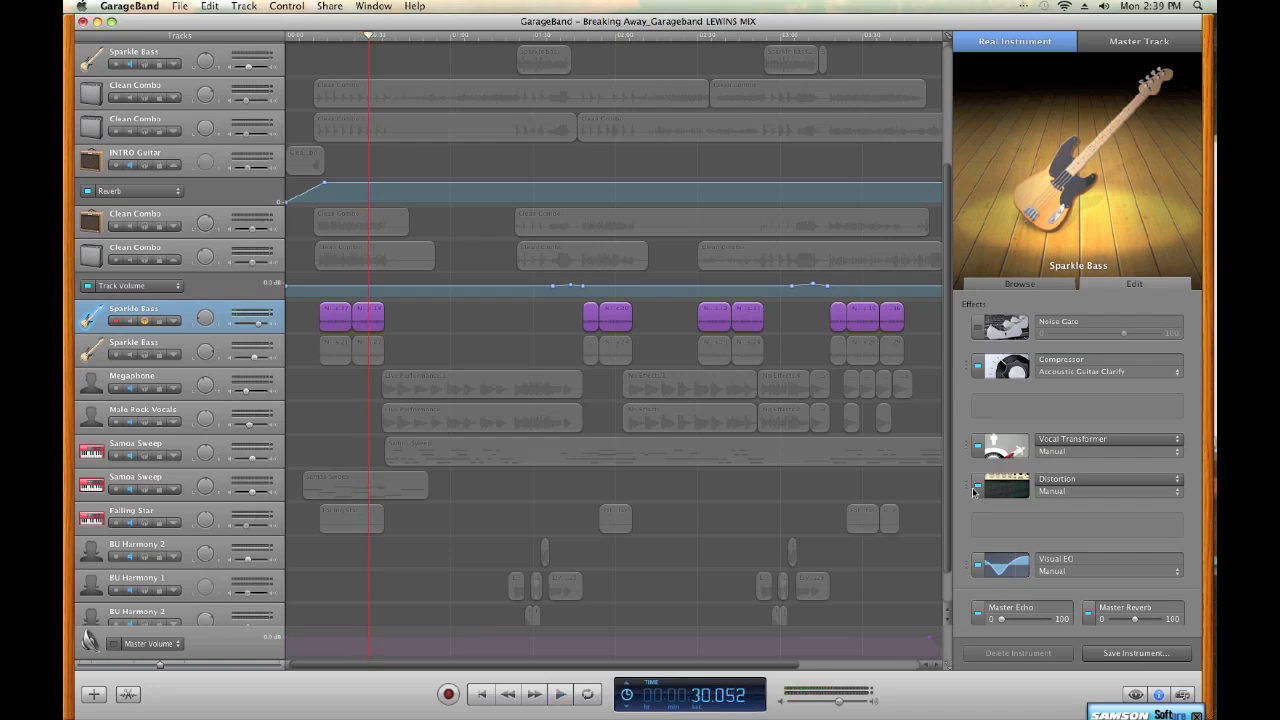
Inspect the pitch setting in the Sparkle Bass track's Vocal Transformer settings and close them
left_click(1006, 448)
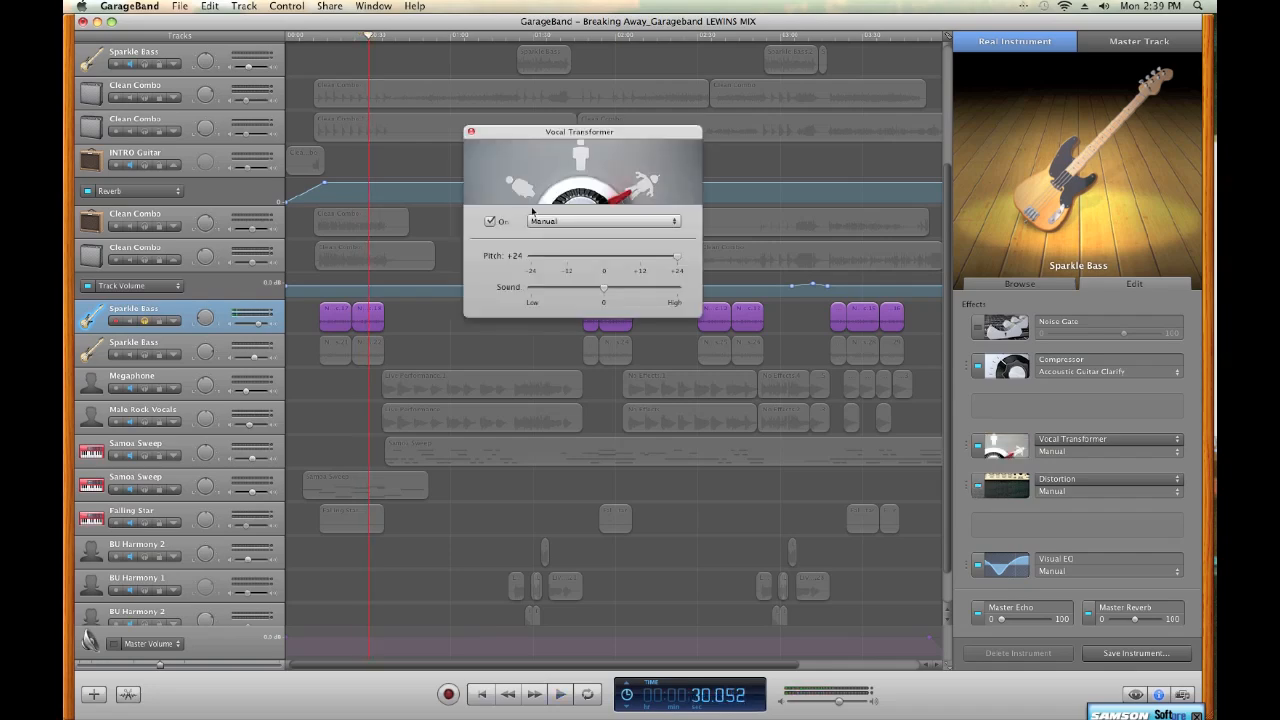
mouse_move(678, 256)
left_mouse_down()
mouse_move(532, 258)
mouse_move(677, 257)
left_mouse_up()
left_click(471, 132)
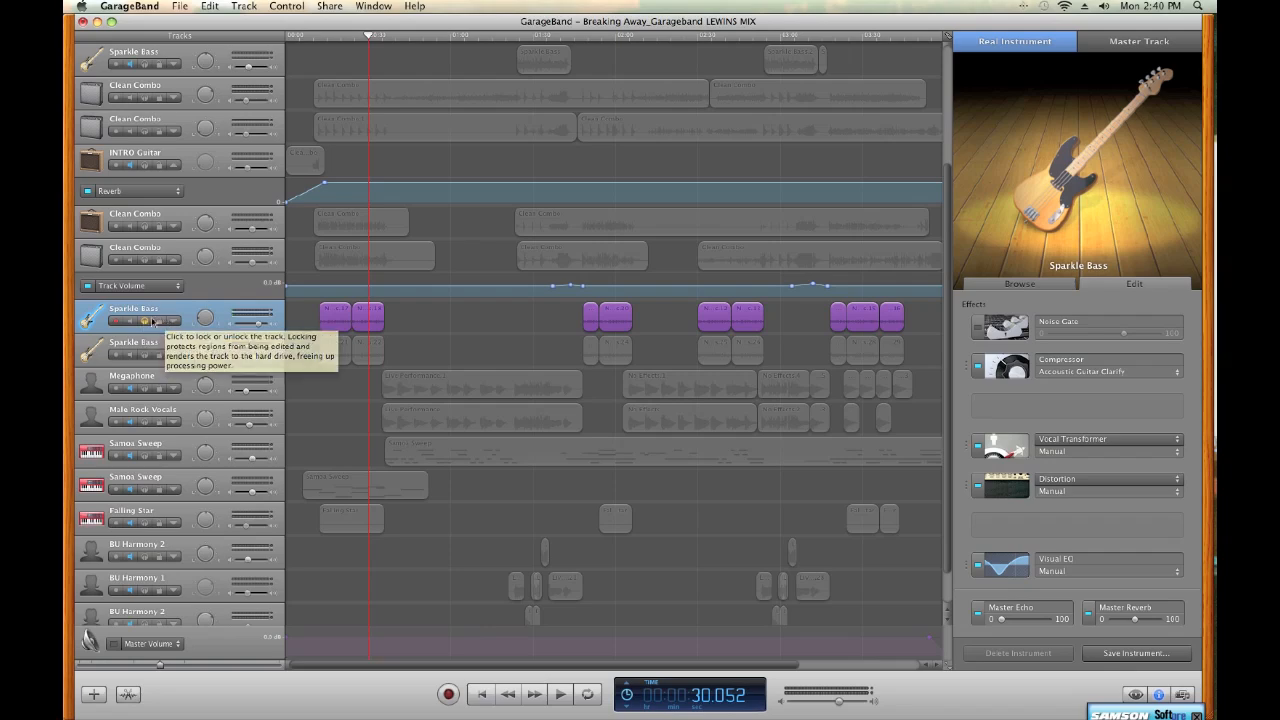
Unsolo the Sparkle Bass track and view the amp settings of the two Clean Combo tracks below INTRO Guitar
left_click(145, 323)
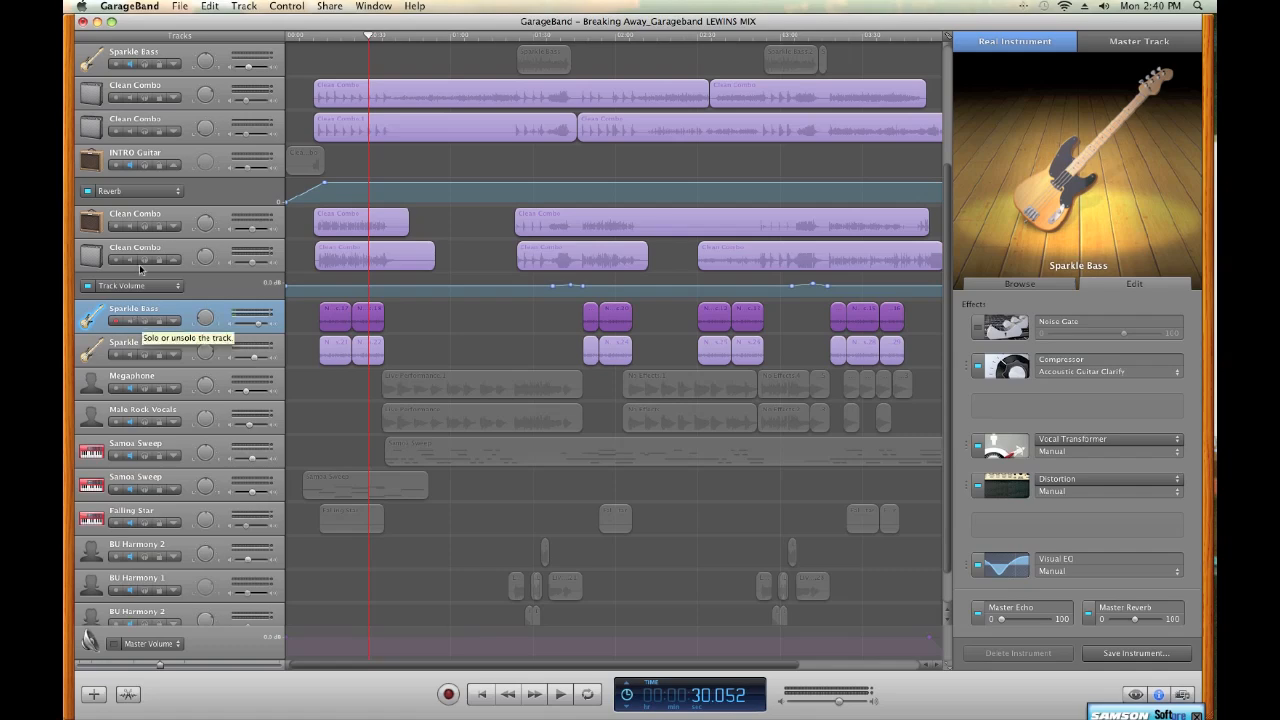
left_click(95, 223)
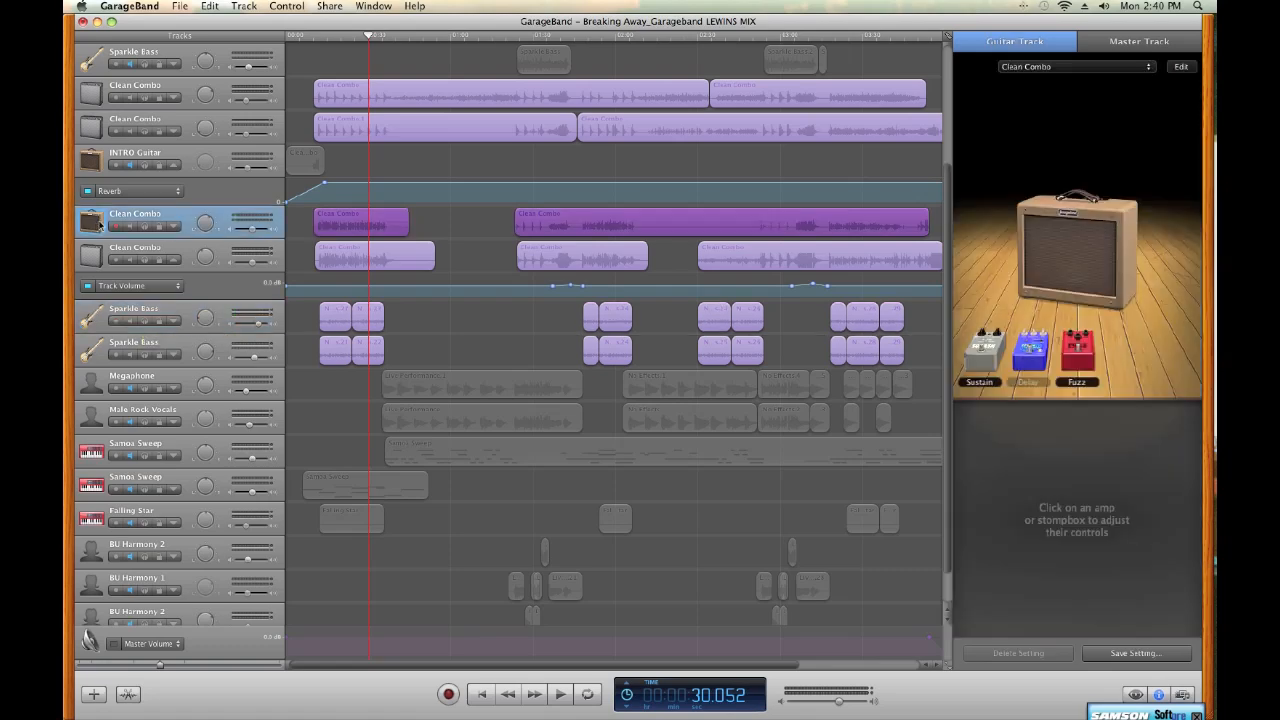
left_click(103, 254)
left_click(92, 222)
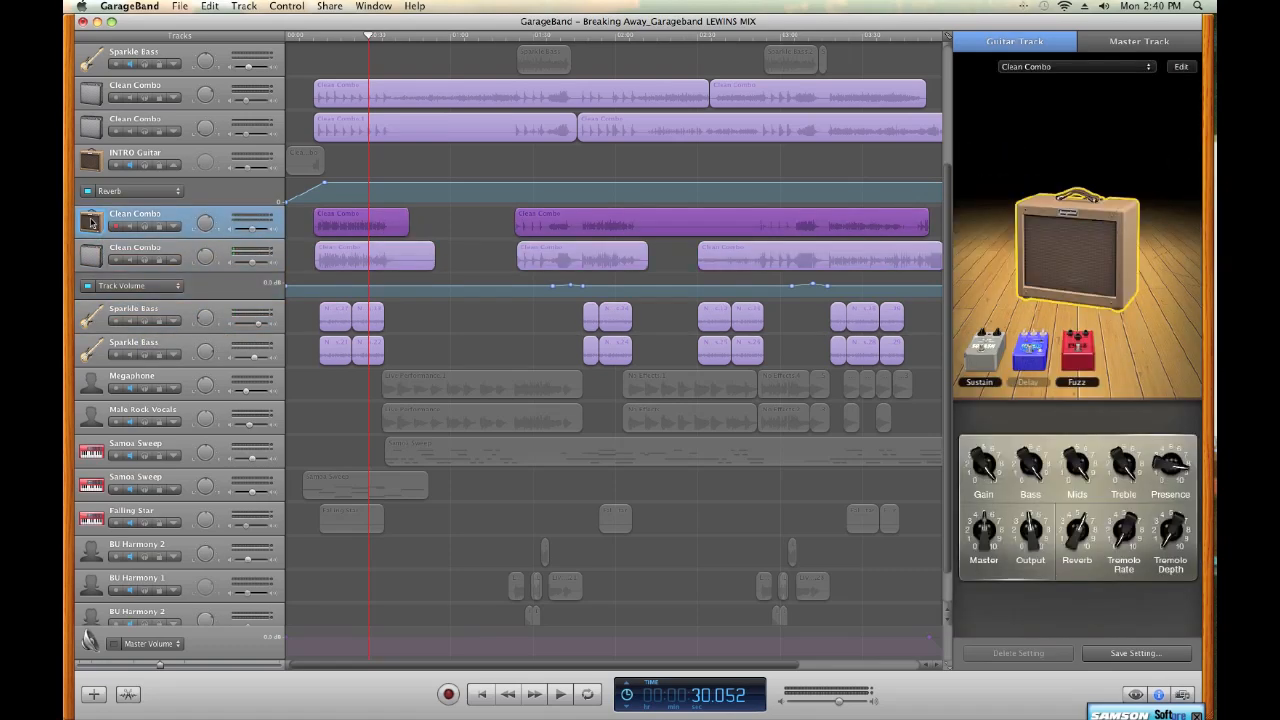
Solo the two Clean Combo tracks below INTRO Guitar and listen to them from the start of their first regions
left_click(315, 40)
left_click(145, 228)
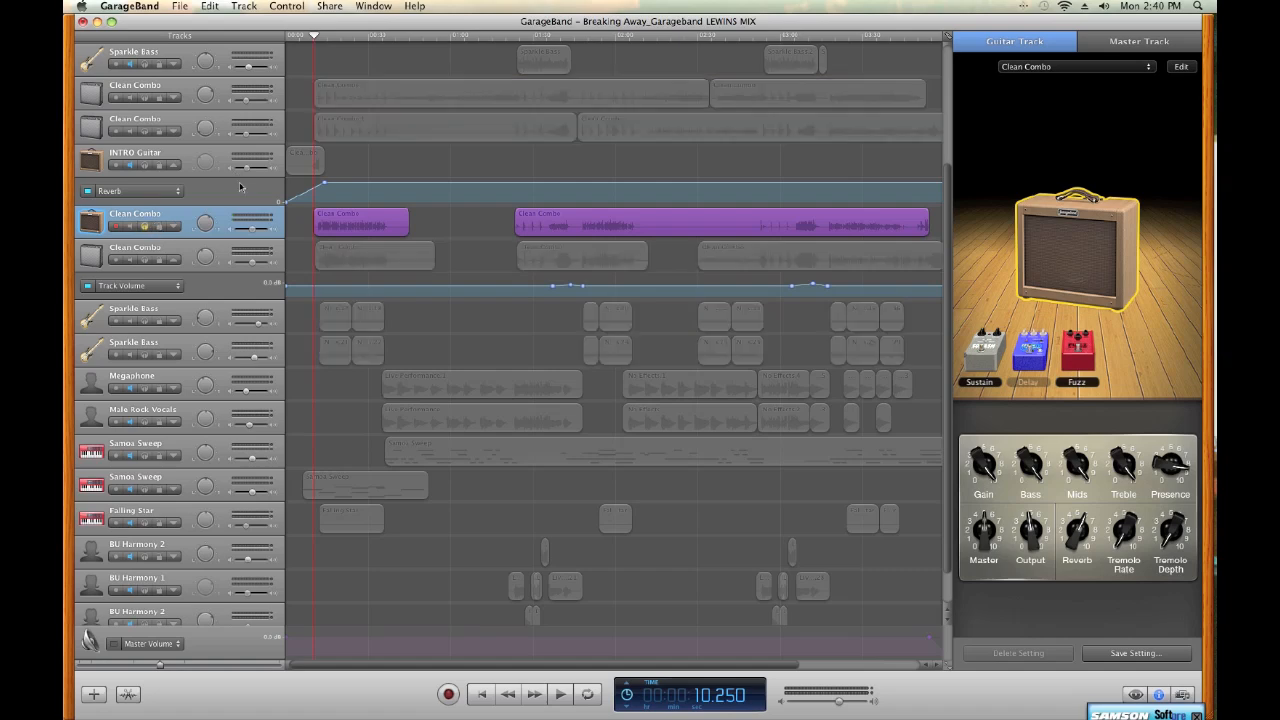
left_click(144, 261)
key("space")
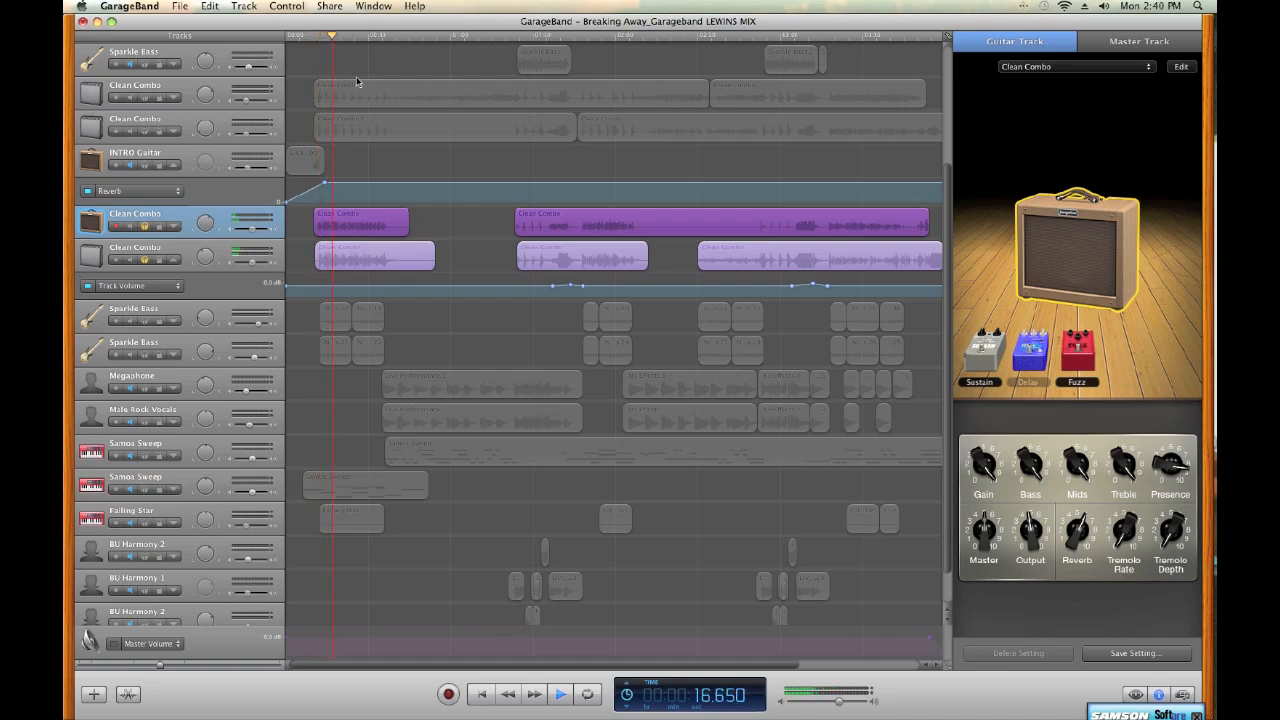
key("space")
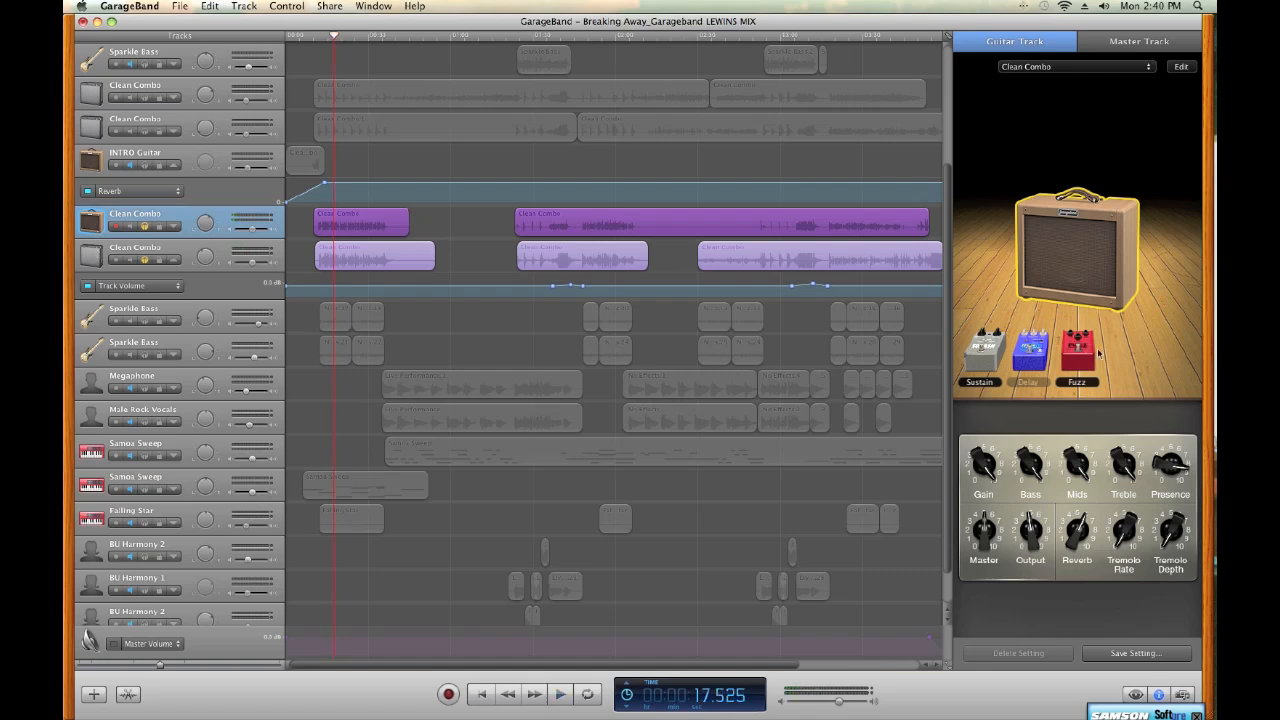
Examine the Fuzz, Sustain and Delay stompboxes and the amp controls of the selected Clean Combo track
left_click(1083, 361)
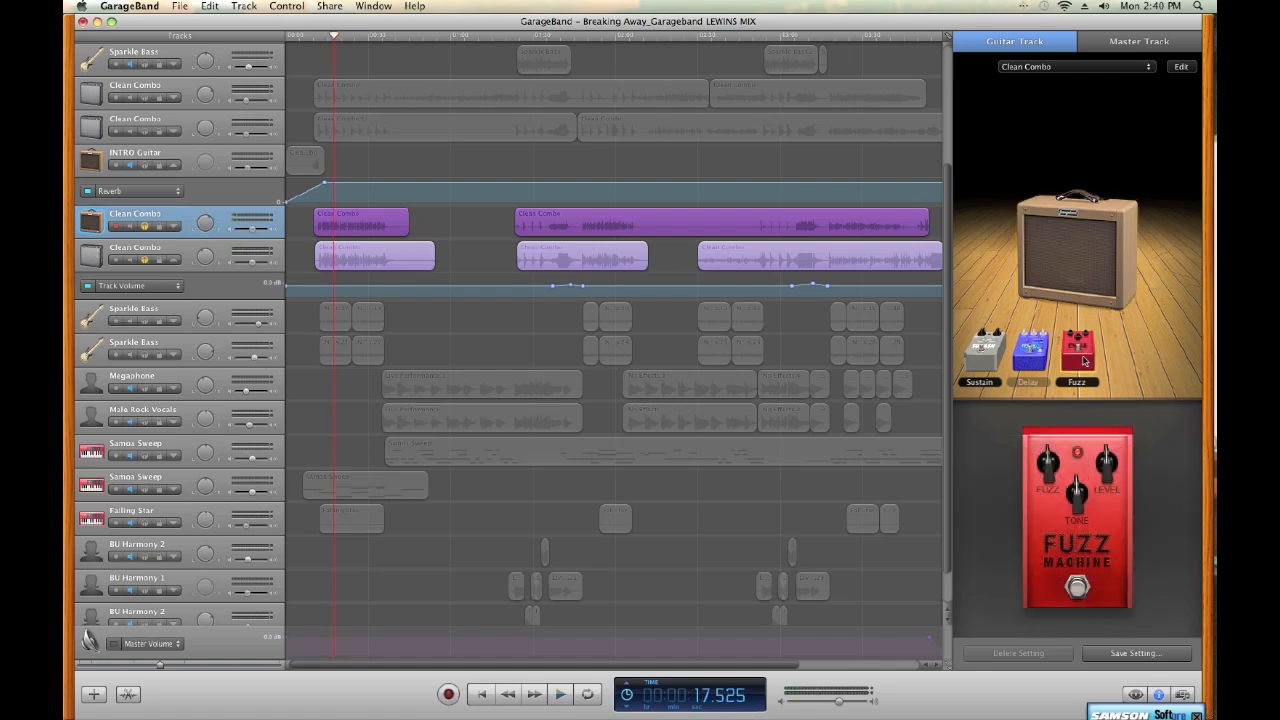
left_click(992, 364)
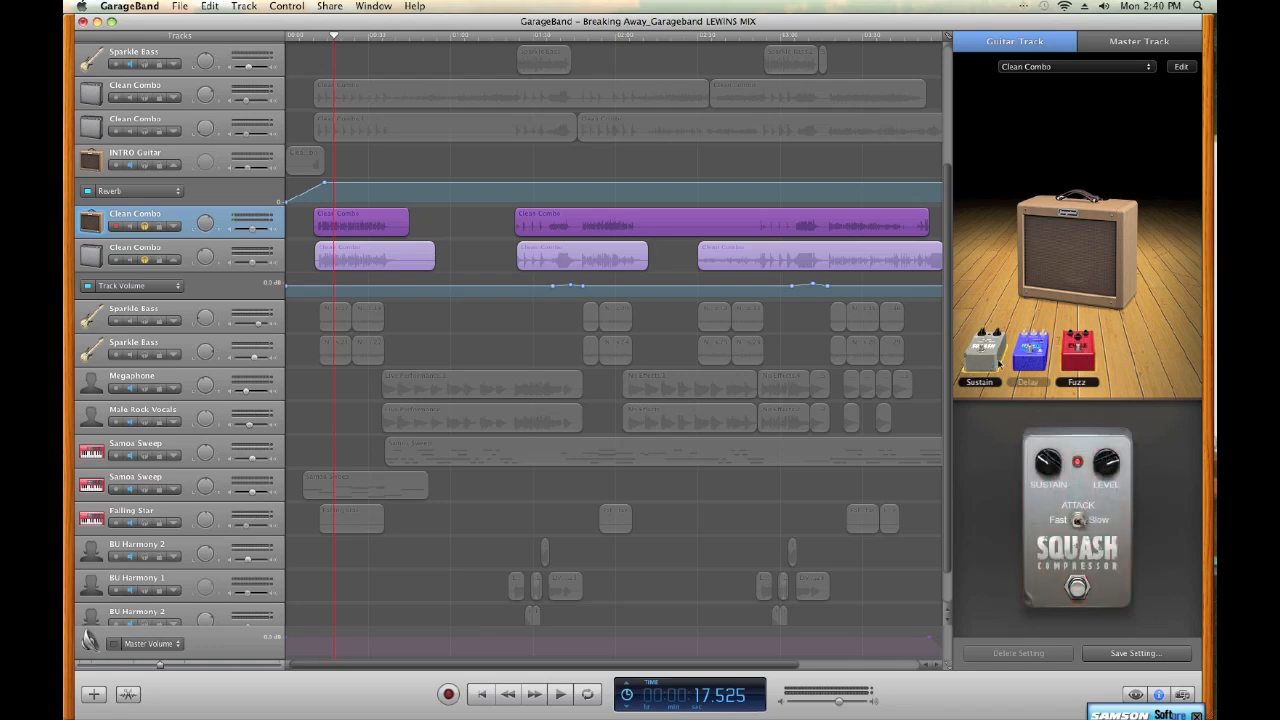
left_click(1026, 365)
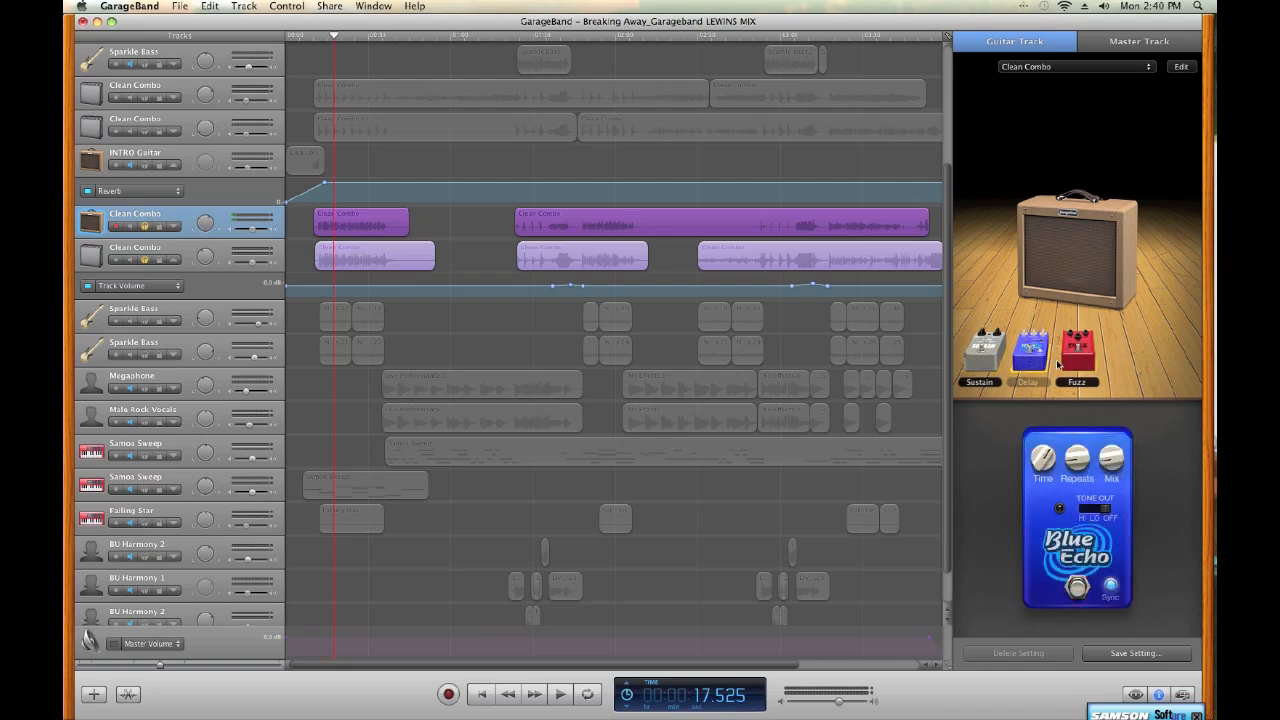
left_click(1066, 364)
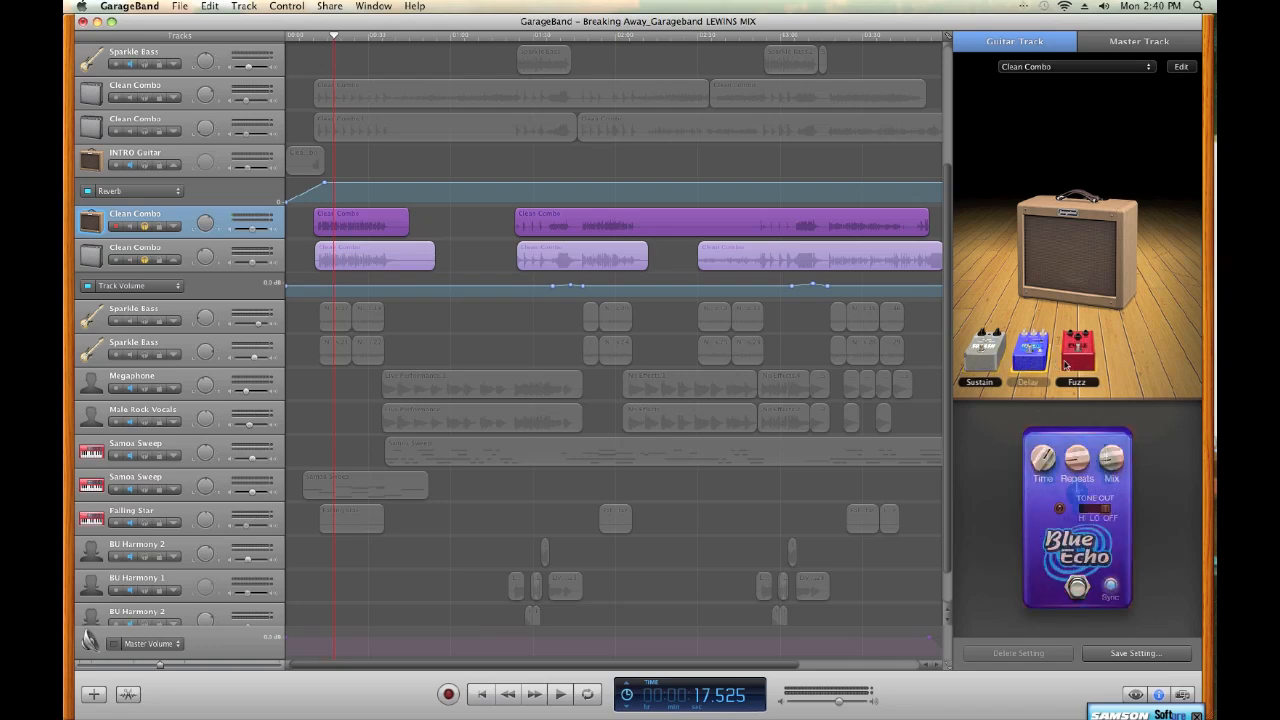
left_click(1080, 268)
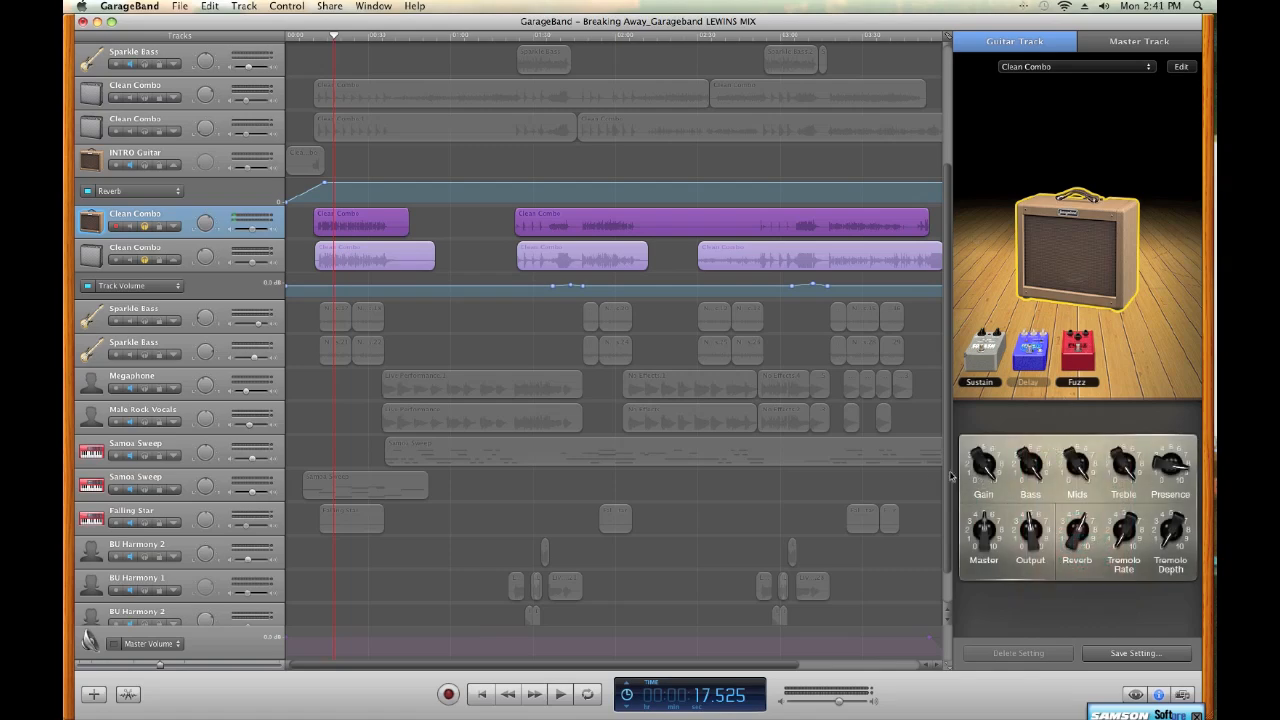
mouse_move(1073, 258)
mouse_move(1075, 228)
scroll(470, 250, "up", 3)
scroll(469, 252, "up", 2)
scroll(469, 252, "down", 3)
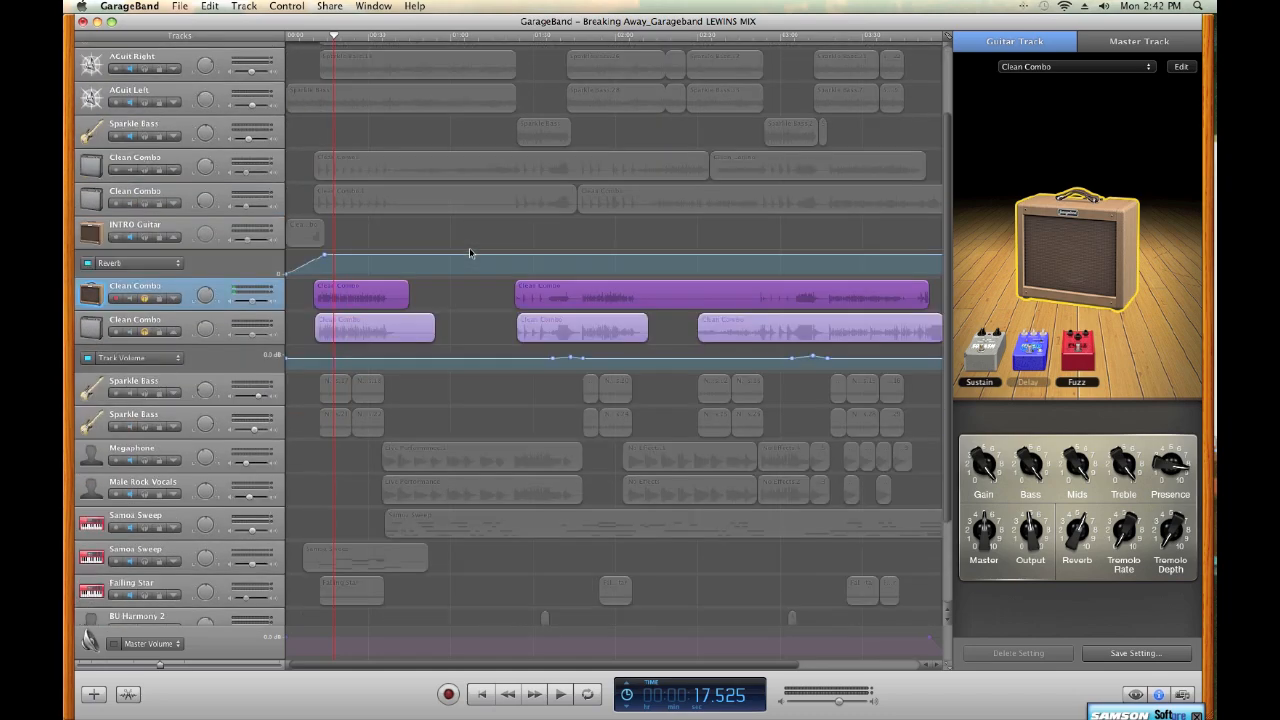
scroll(469, 252, "up", 3)
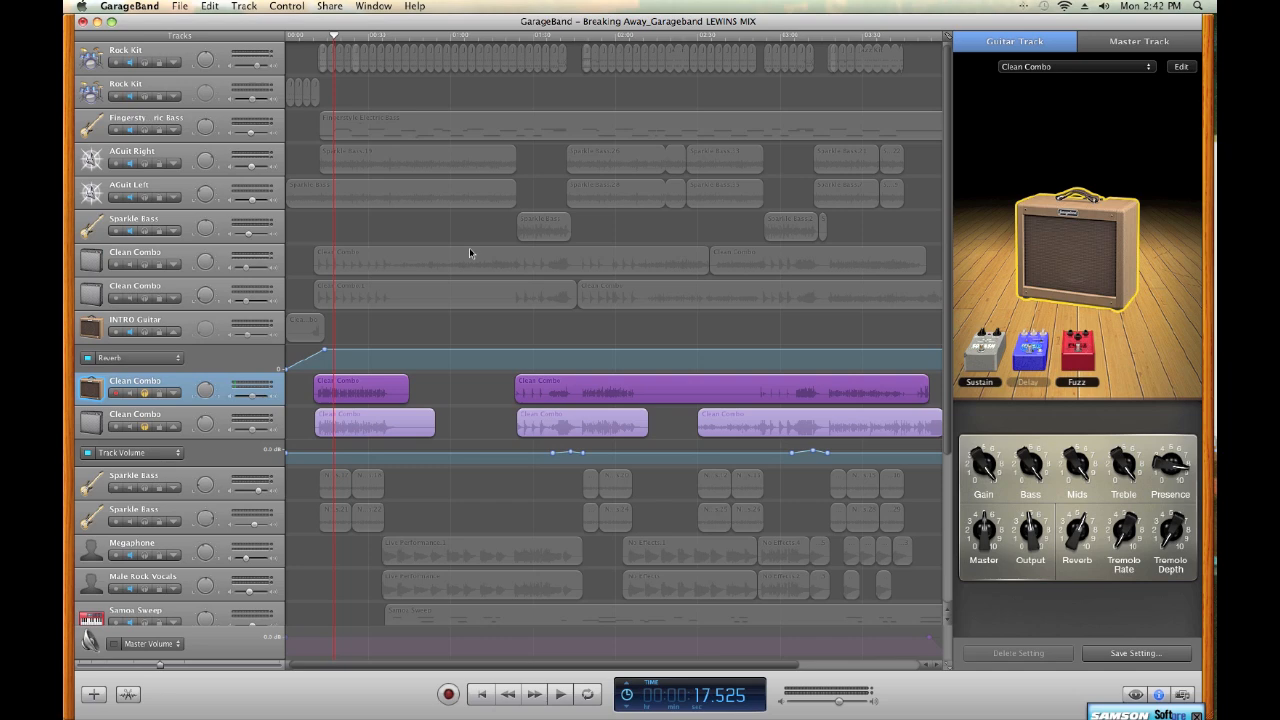